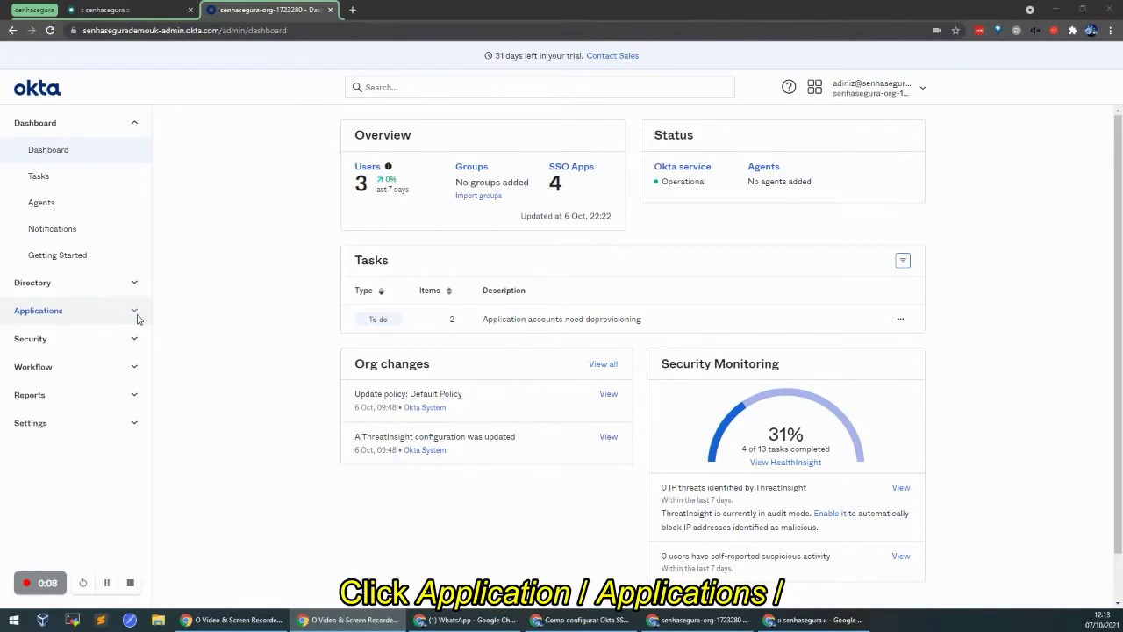
# From Applications > Applications, start a new app integration using SAML 2.0 as the sign-in method.
pyautogui.click(84, 316)
pyautogui.click(57, 342)
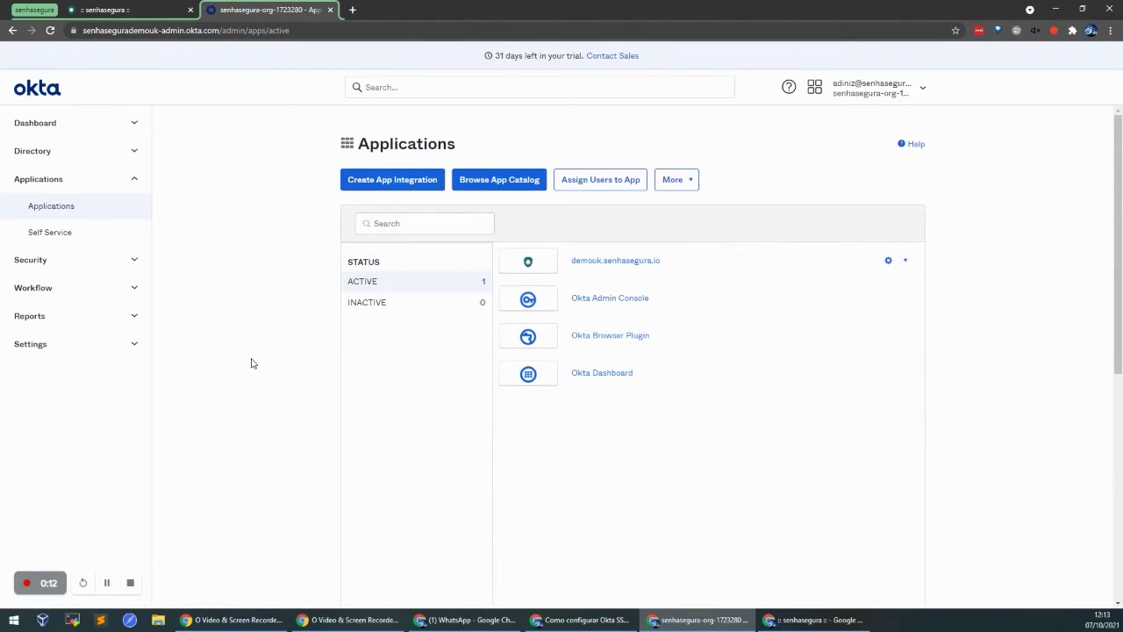
pyautogui.click(392, 181)
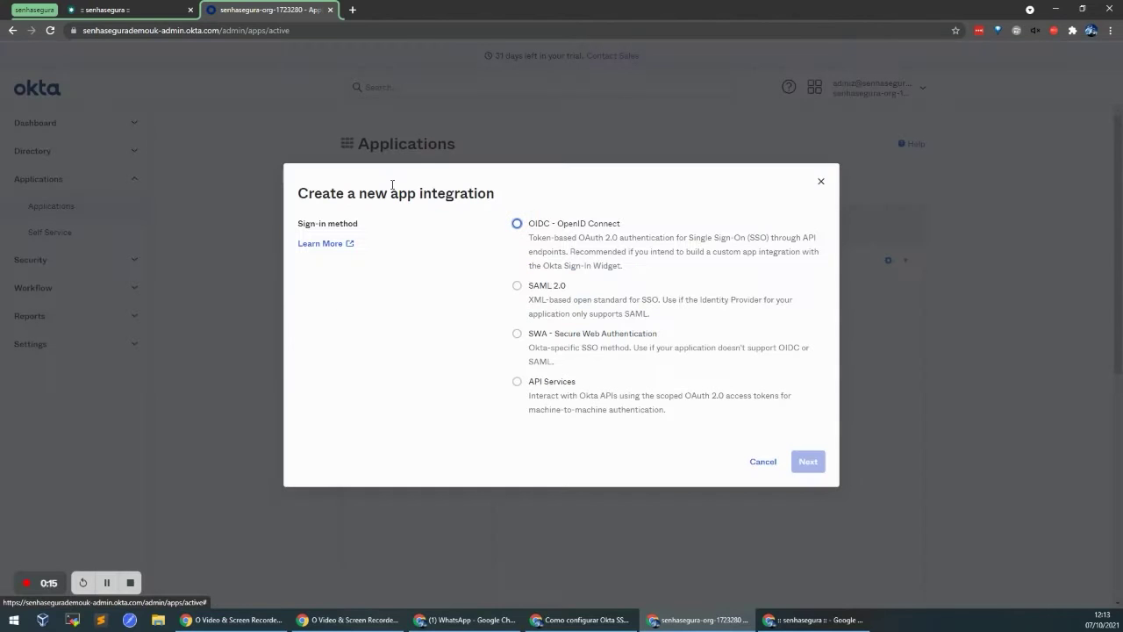
pyautogui.click(518, 286)
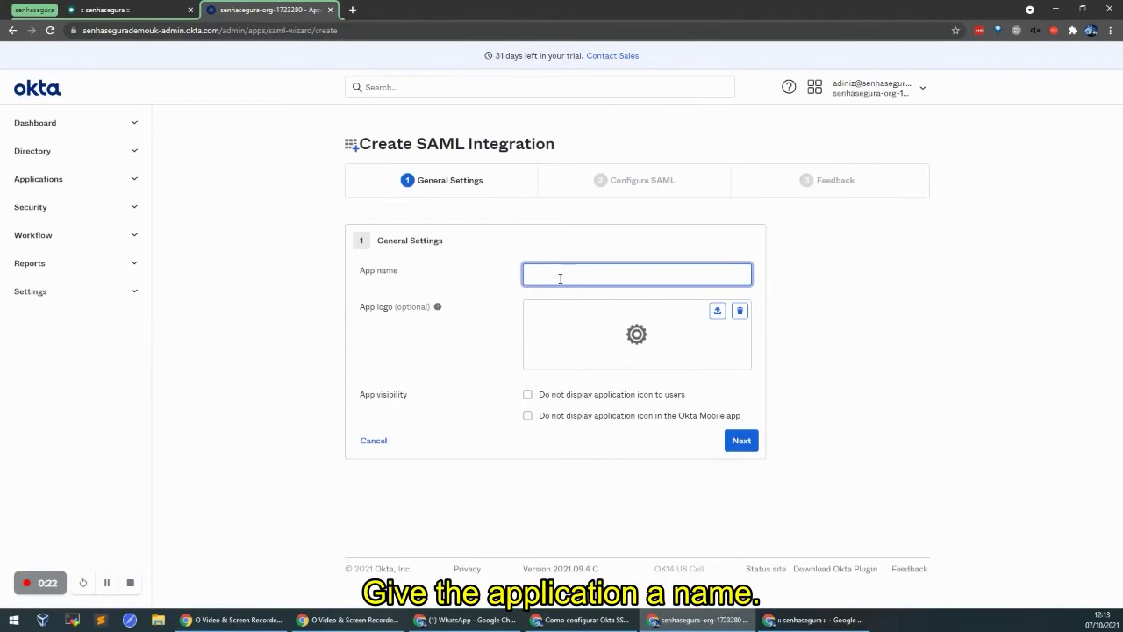
# Name the app 'senhasegura-stable' and upload the favicon-senhasegura-fundo-branco PNG as its logo.
pyautogui.write('senhasegura-')
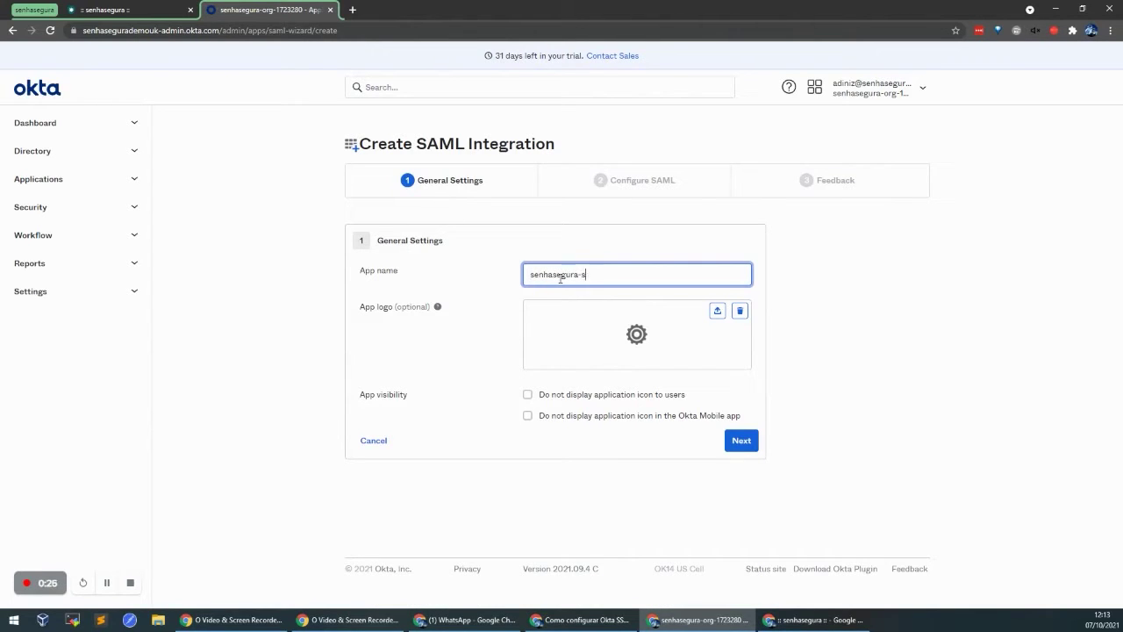
pyautogui.write('stable')
pyautogui.click(717, 311)
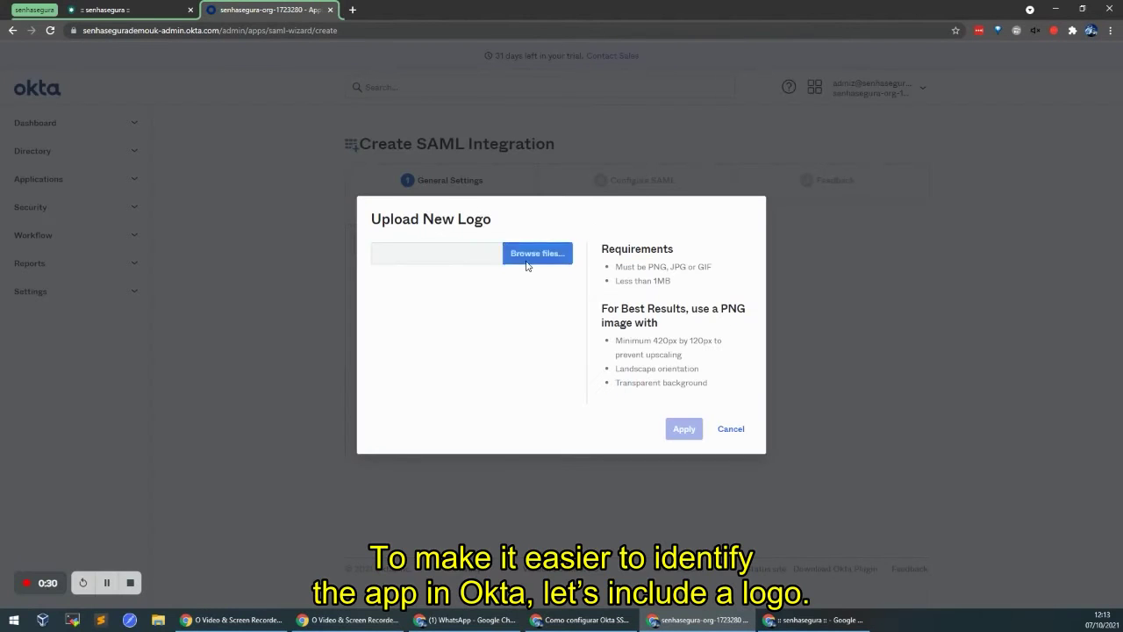
pyautogui.click(525, 256)
pyautogui.click(204, 102)
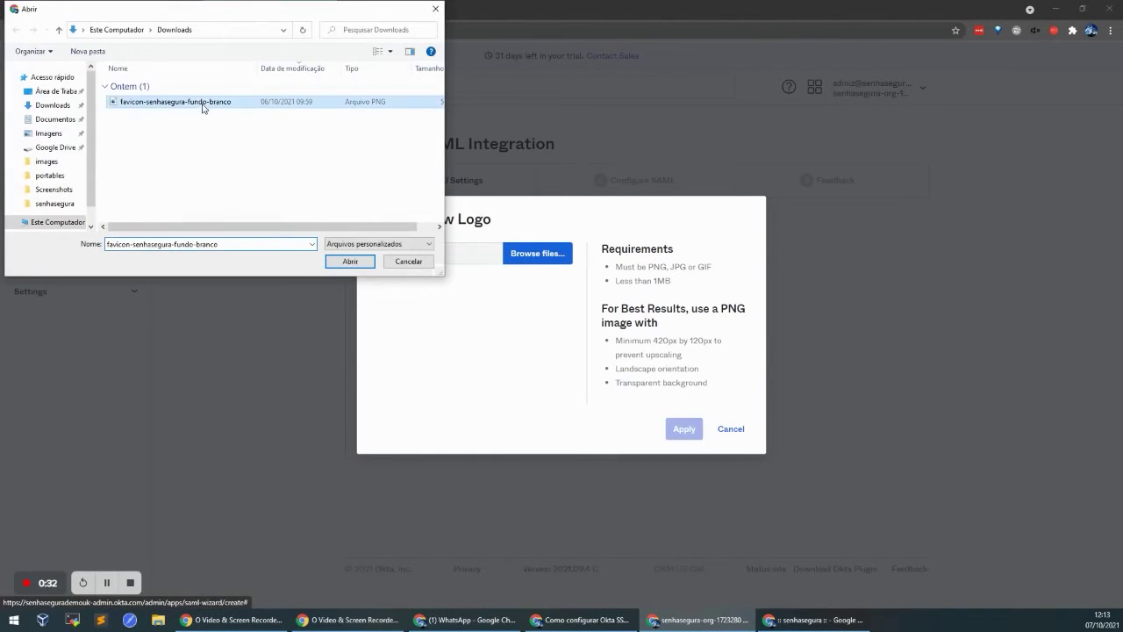
pyautogui.click(350, 261)
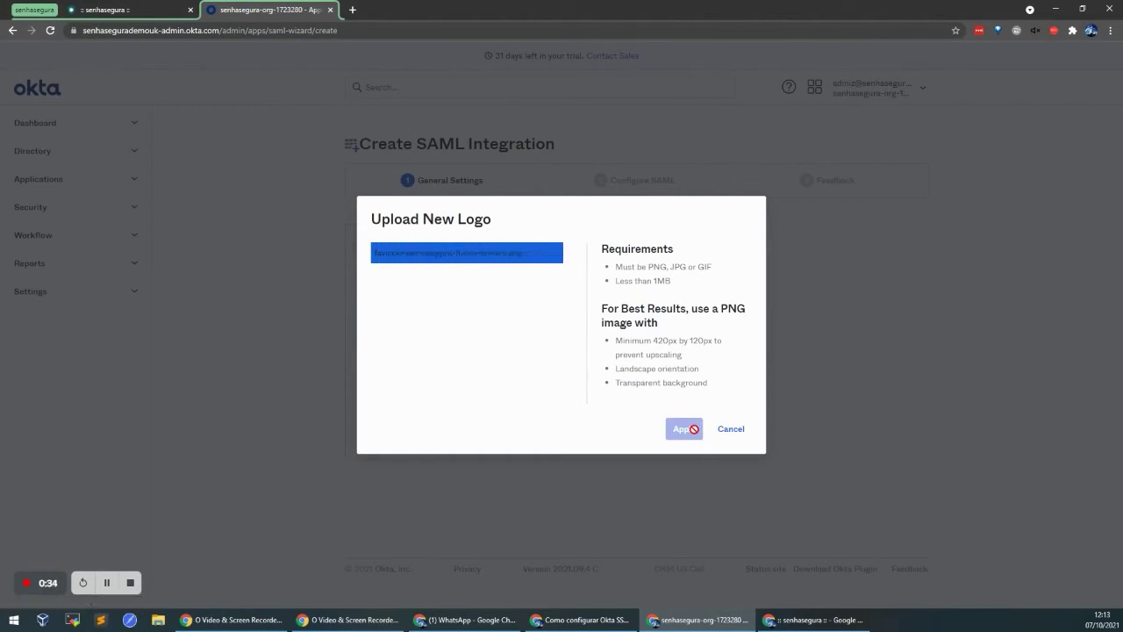
pyautogui.click(693, 429)
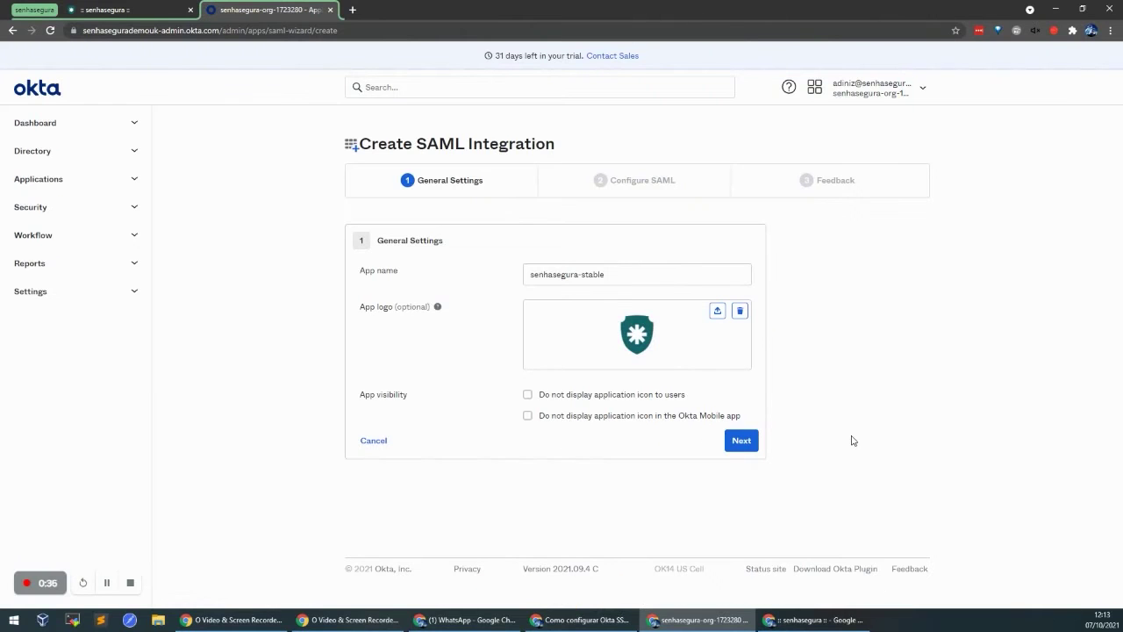
pyautogui.click(746, 442)
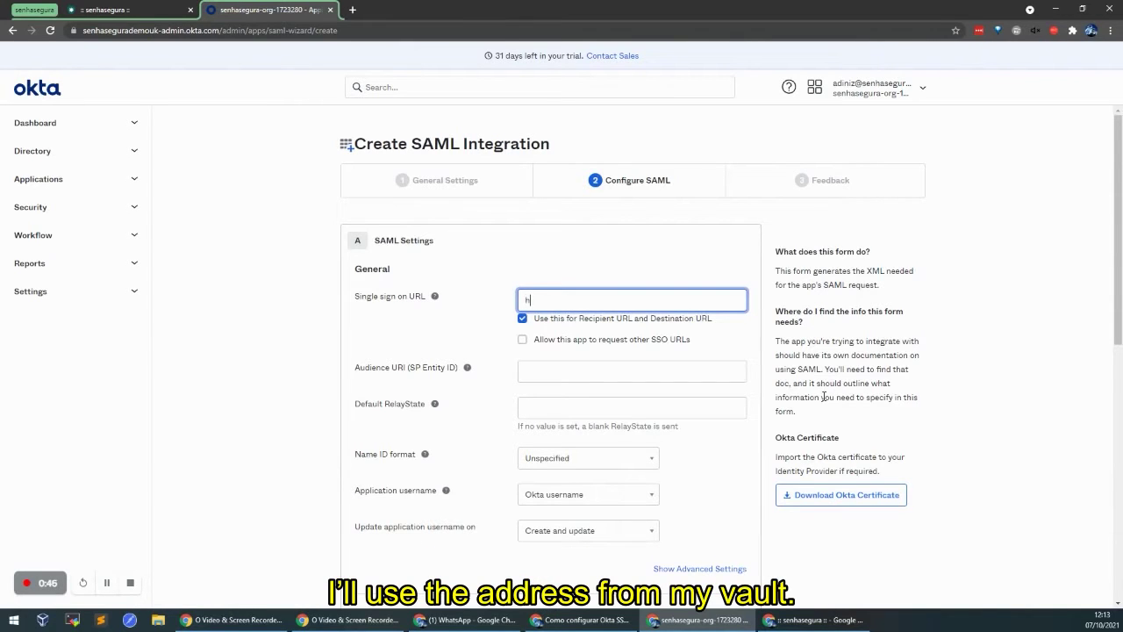
pyautogui.write('ps://produt')
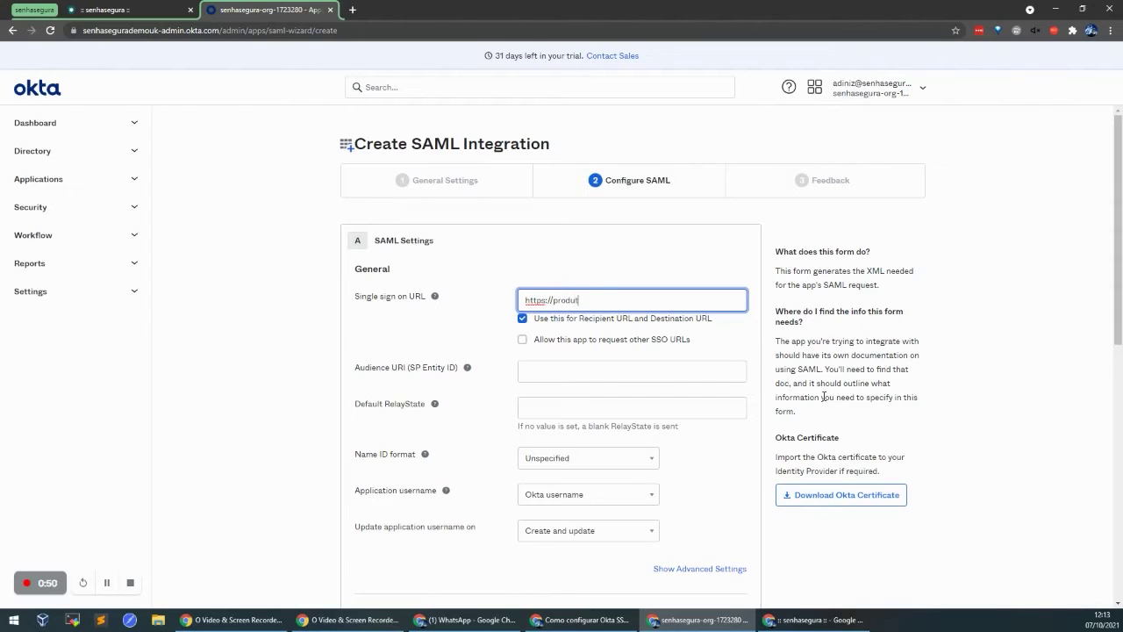
pyautogui.write('os-stable.lab.mt4.dev/')
pyautogui.write('flow/saml/auth/')
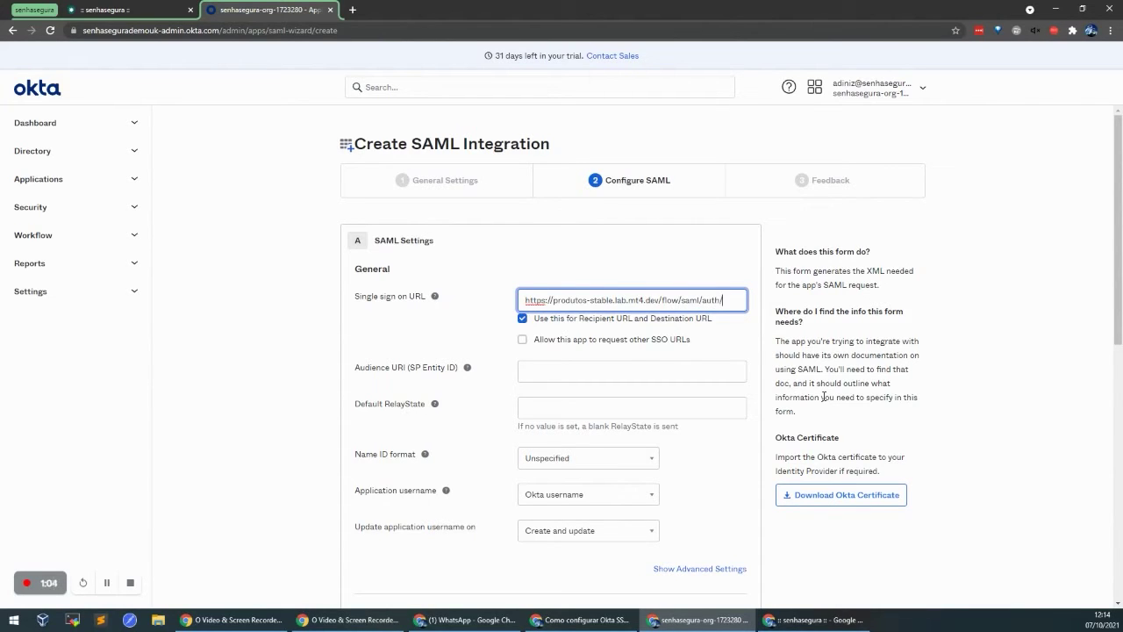
pyautogui.write('ert')
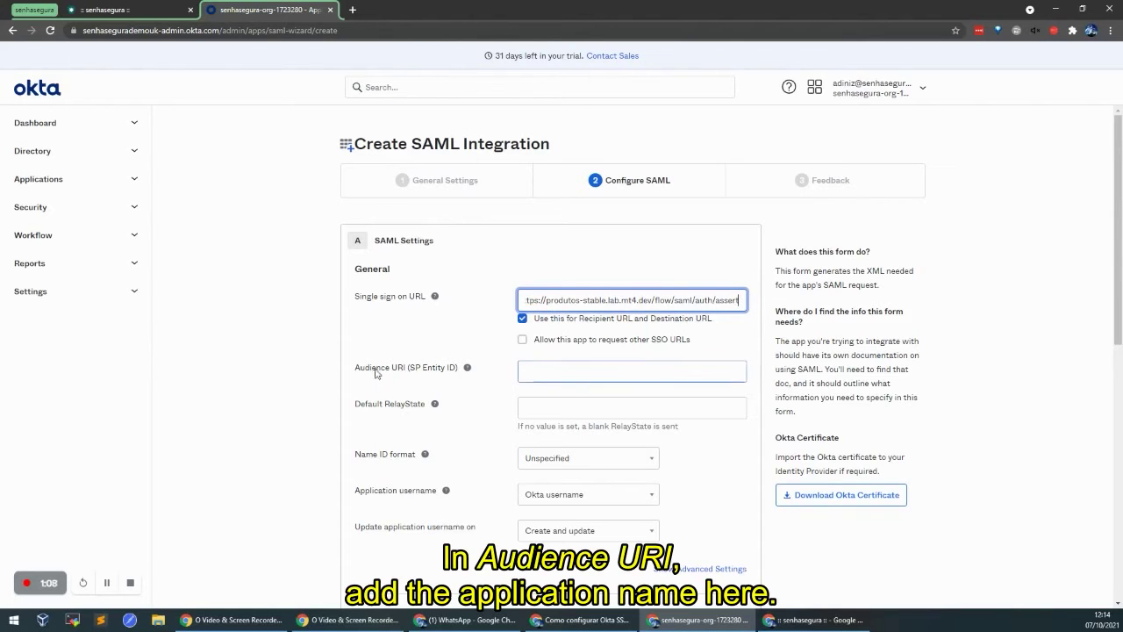
# Set Audience URI to senhasegura-stable and application username to Okta username prefix, then continue.
pyautogui.click(559, 372)
pyautogui.write('senha')
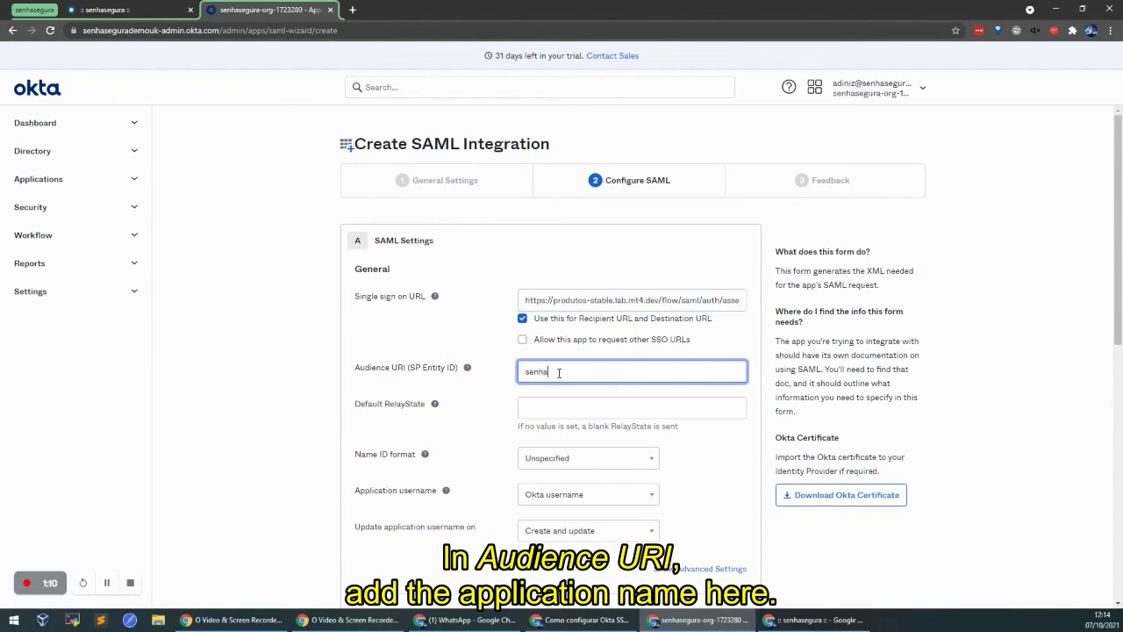
pyautogui.write('segura-stable')
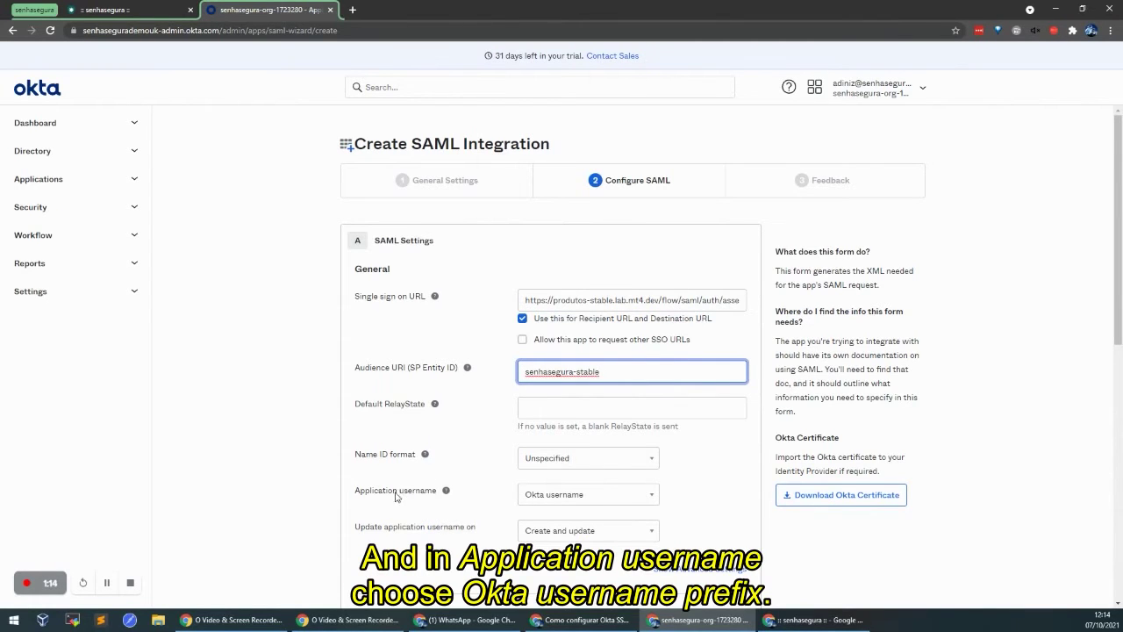
pyautogui.click(571, 494)
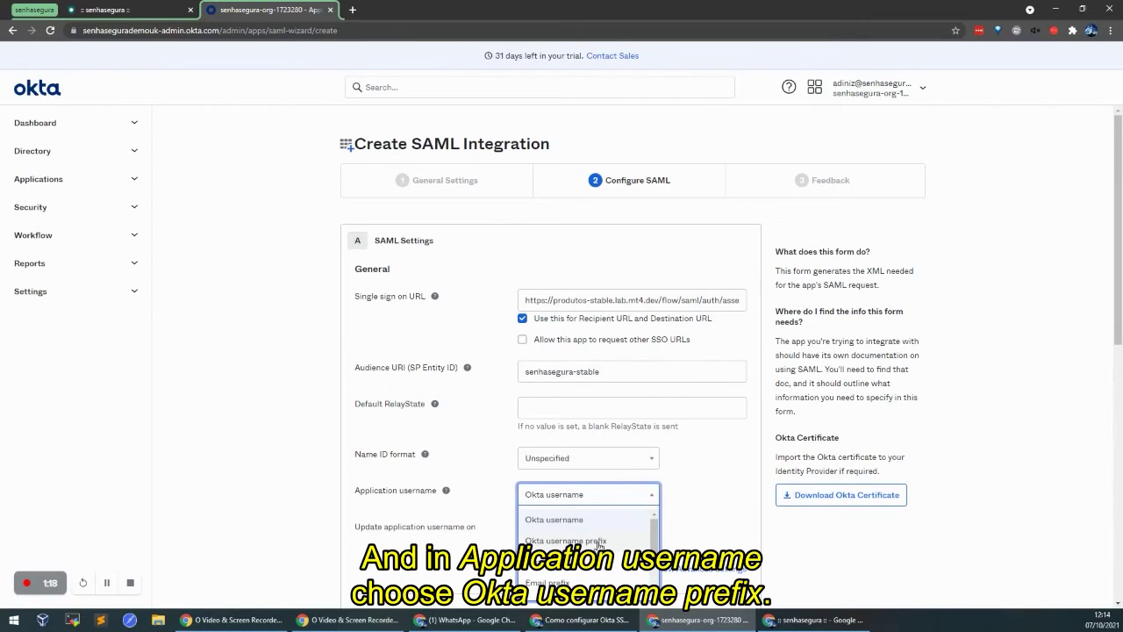
pyautogui.click(599, 541)
pyautogui.click(723, 497)
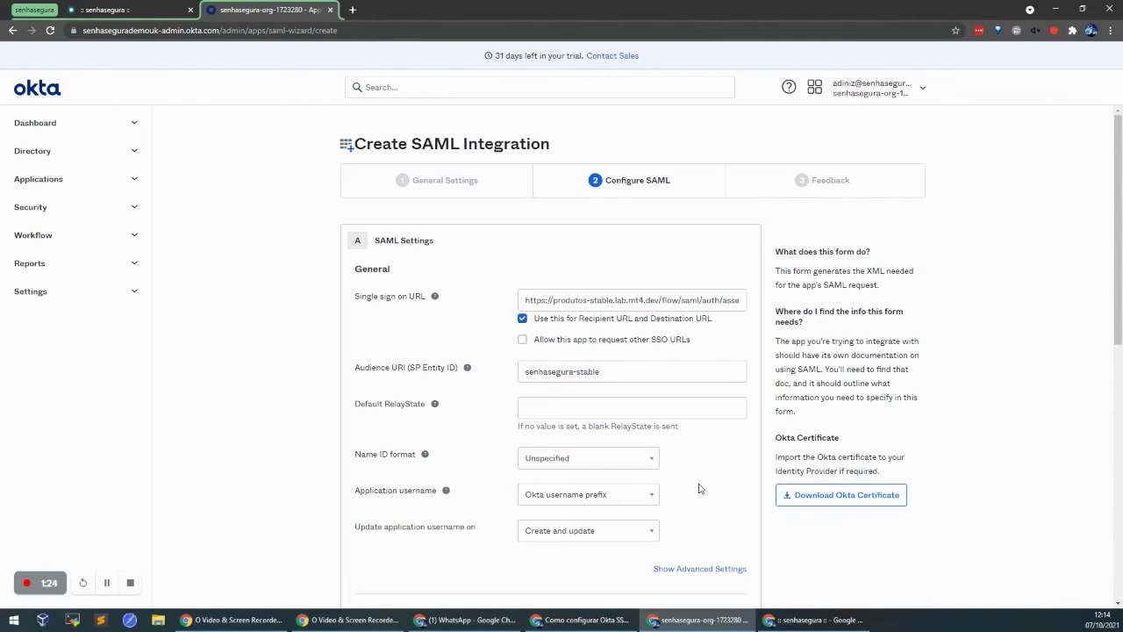
pyautogui.scroll(-7, 702, 491)
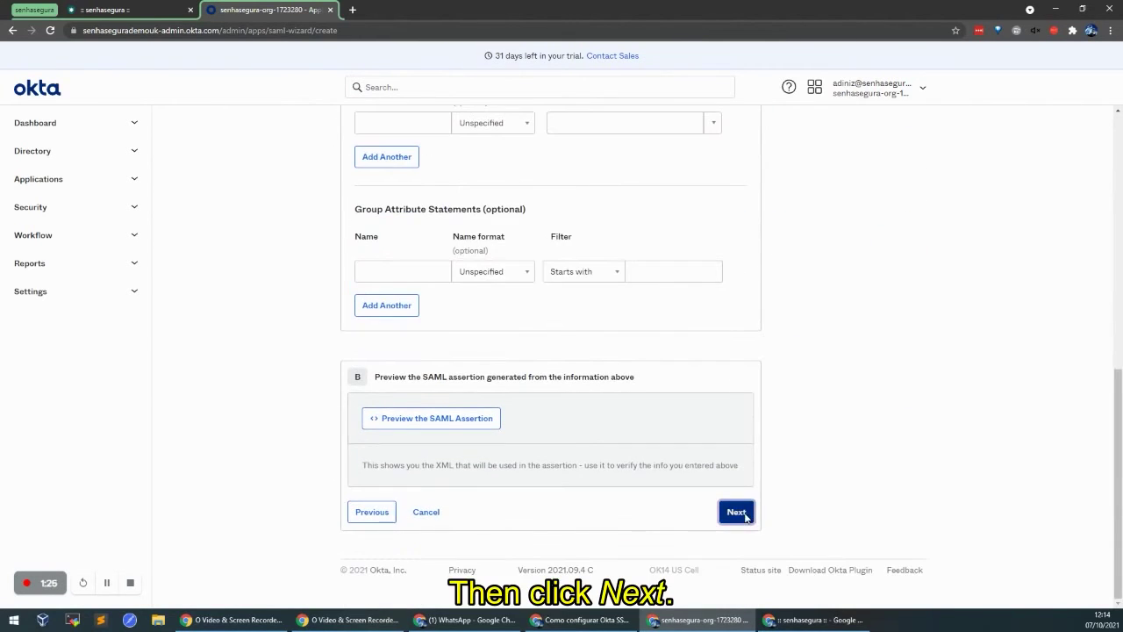
pyautogui.click(735, 513)
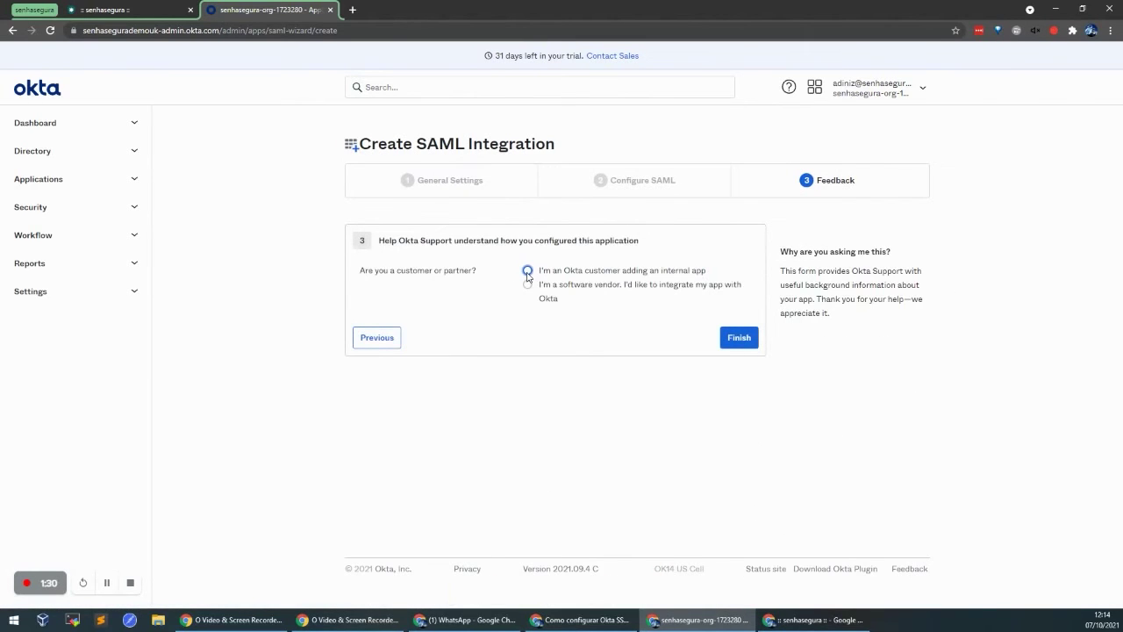
# Mark the app as an Okta customer's internal app and finish creating senhasegura-stable.
pyautogui.click(527, 271)
pyautogui.scroll(-2, 864, 447)
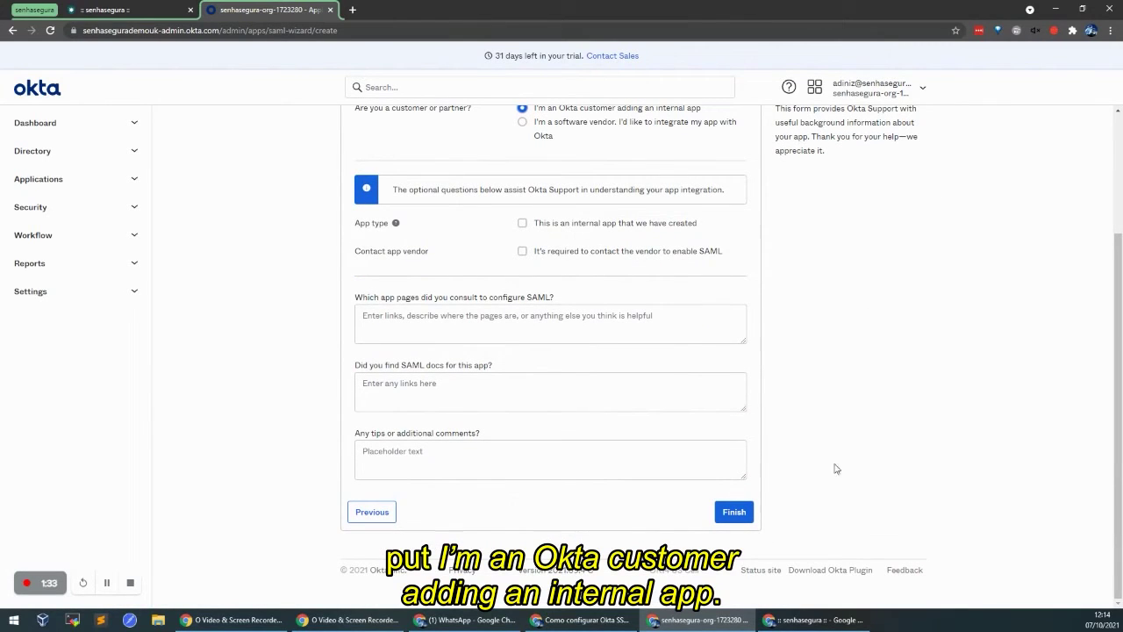
pyautogui.click(737, 514)
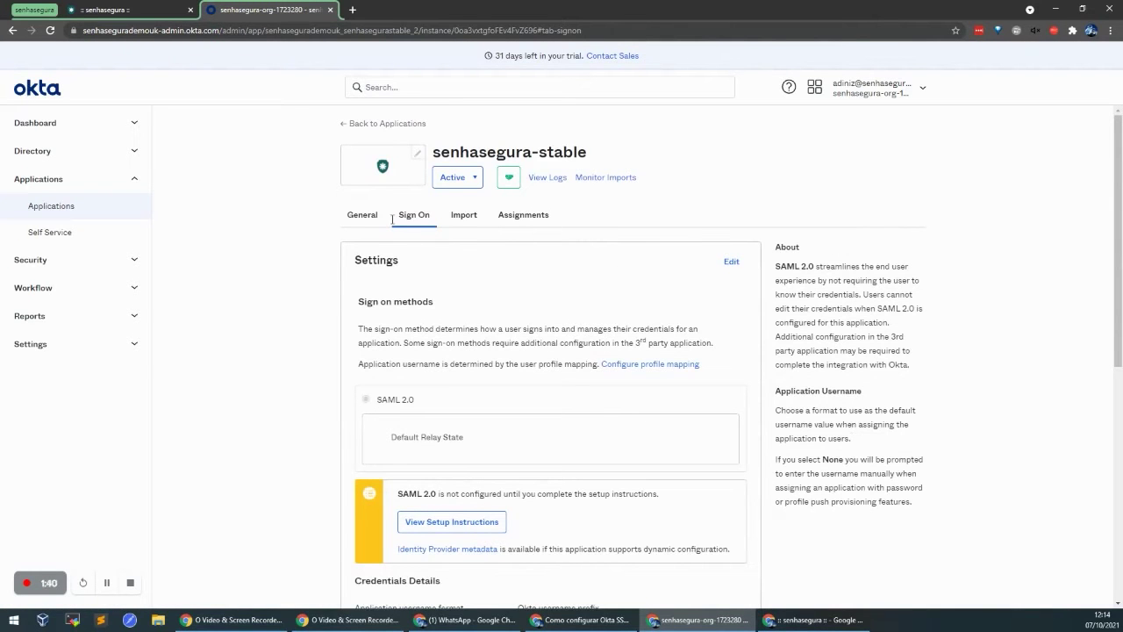
# Assign senhasegura-stable to the first listed person and return to the Sign On tab.
pyautogui.click(530, 216)
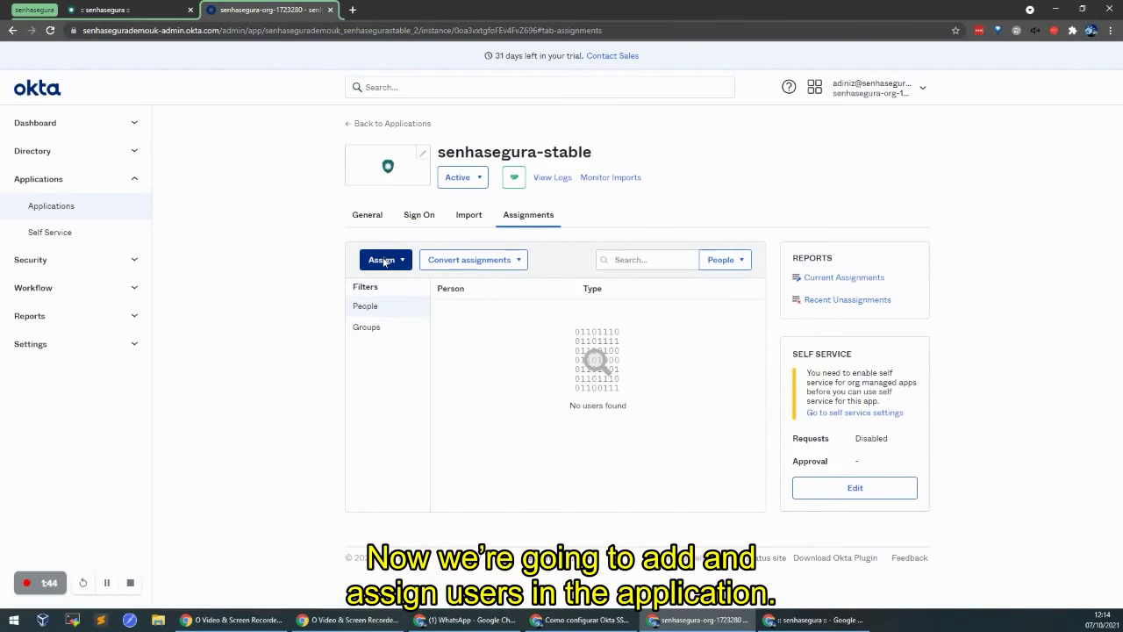
pyautogui.click(385, 261)
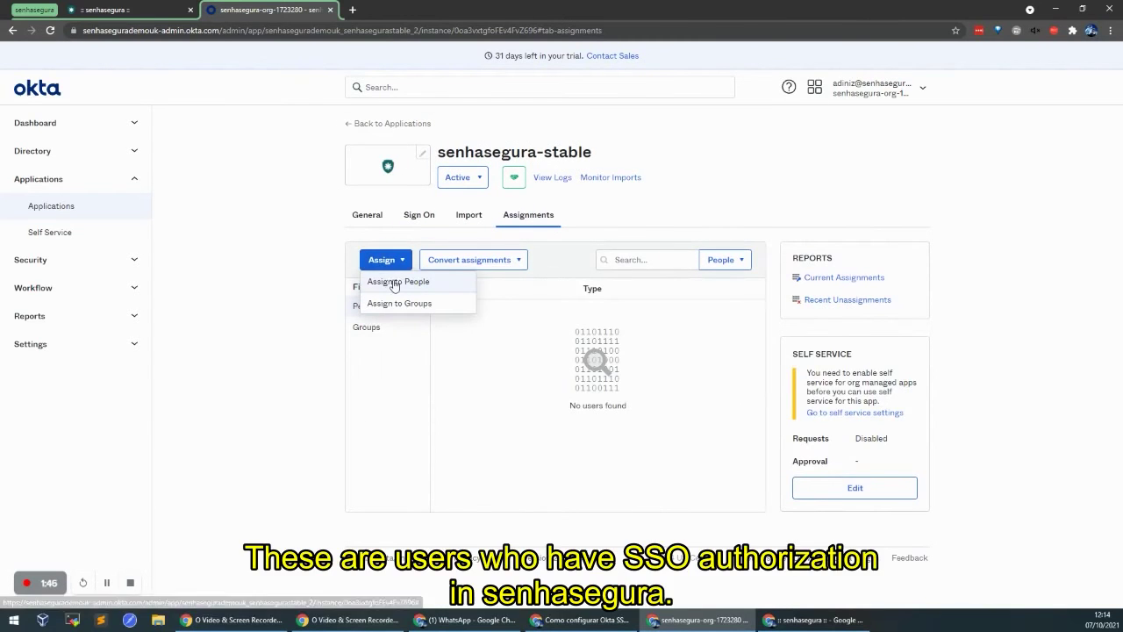
pyautogui.click(392, 283)
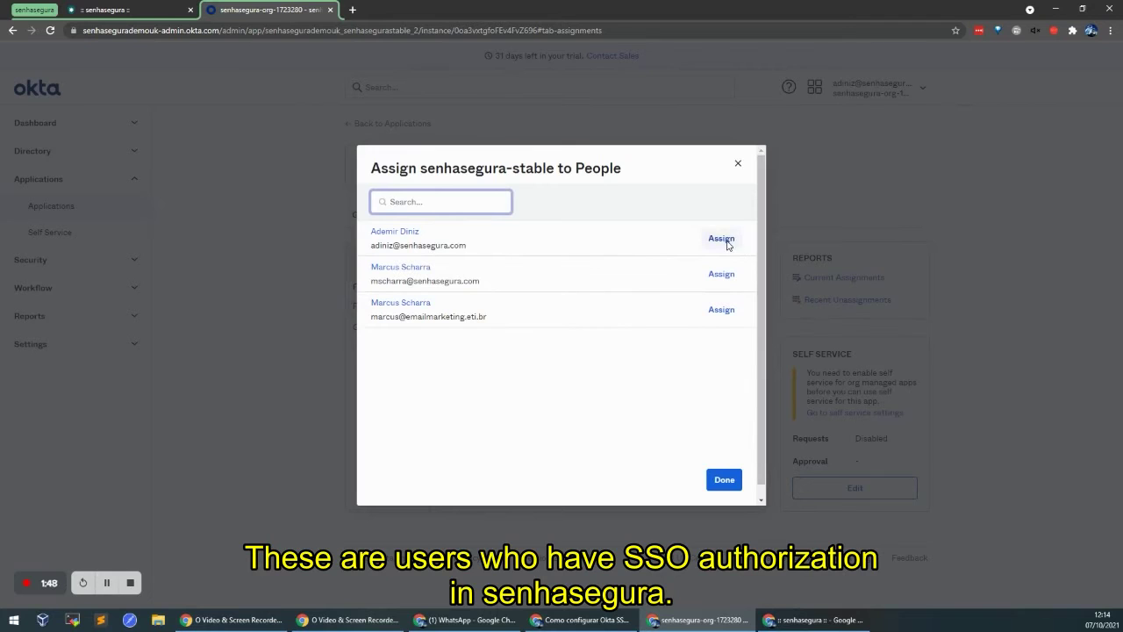
pyautogui.click(721, 238)
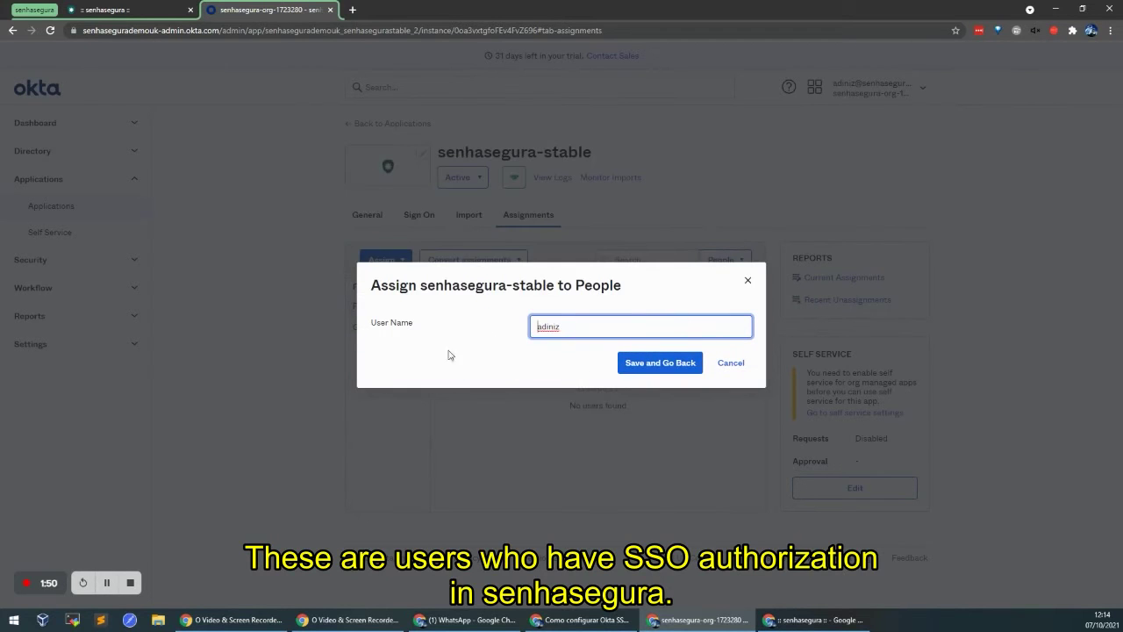
pyautogui.click(649, 363)
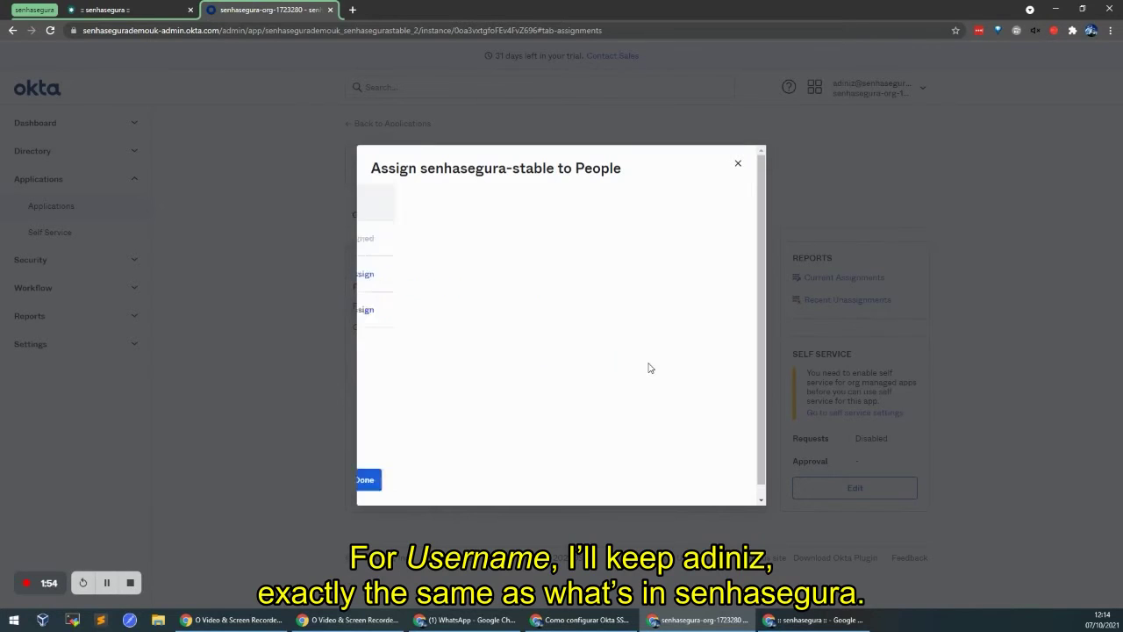
pyautogui.click(725, 485)
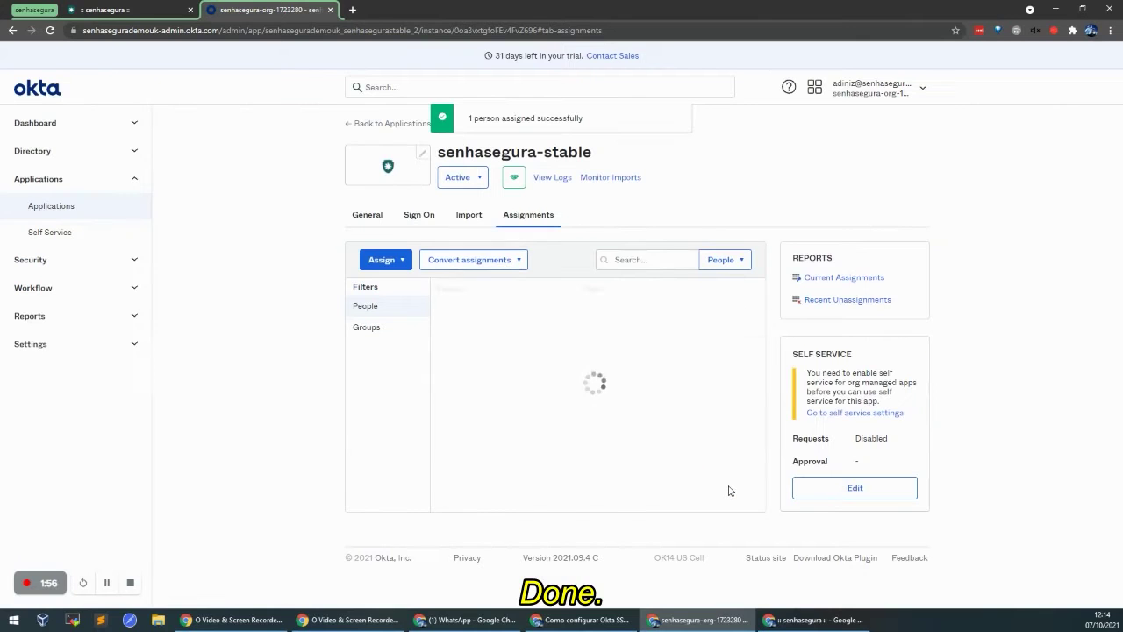
pyautogui.click(419, 225)
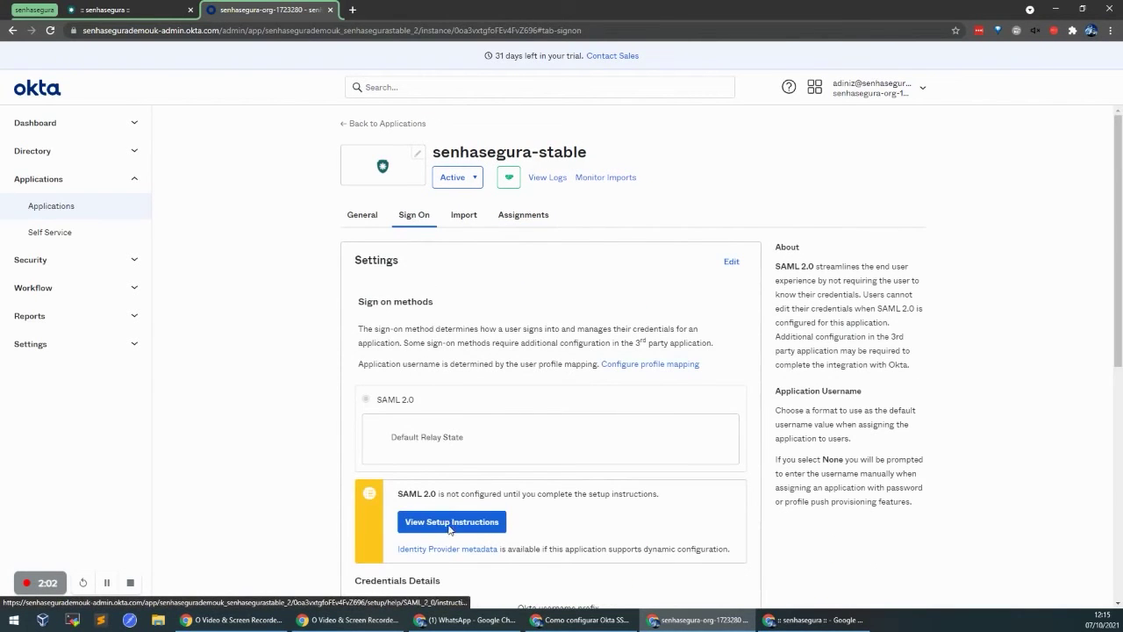
# Open the SAML 2.0 setup instructions in a new tab and clear the Sign-On URL selection.
pyautogui.click(445, 523)
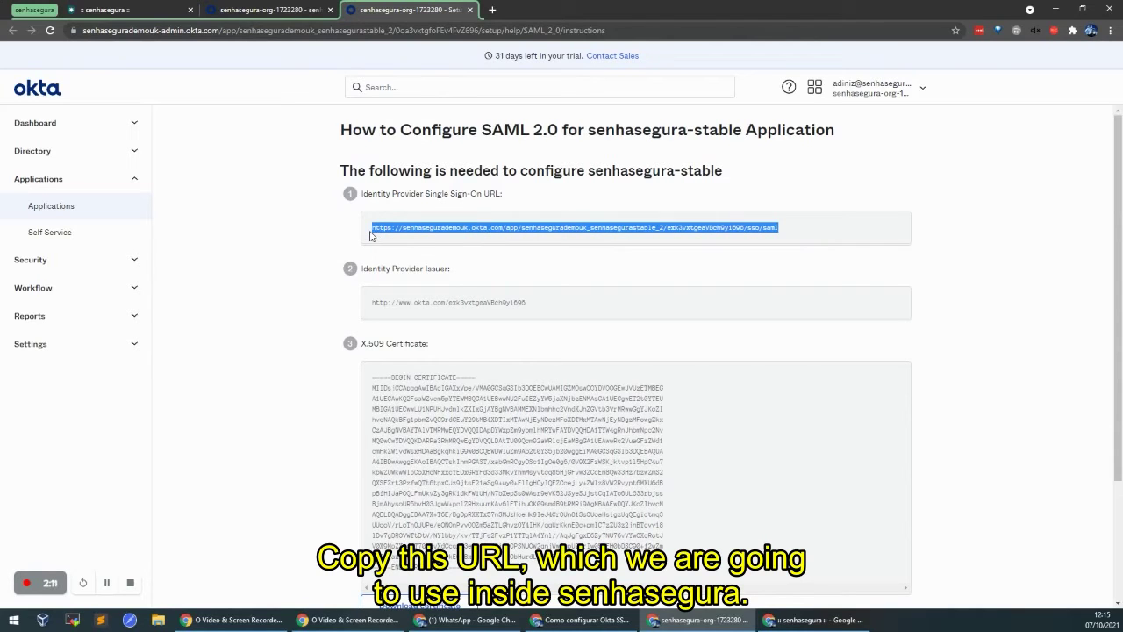
pyautogui.click(260, 192)
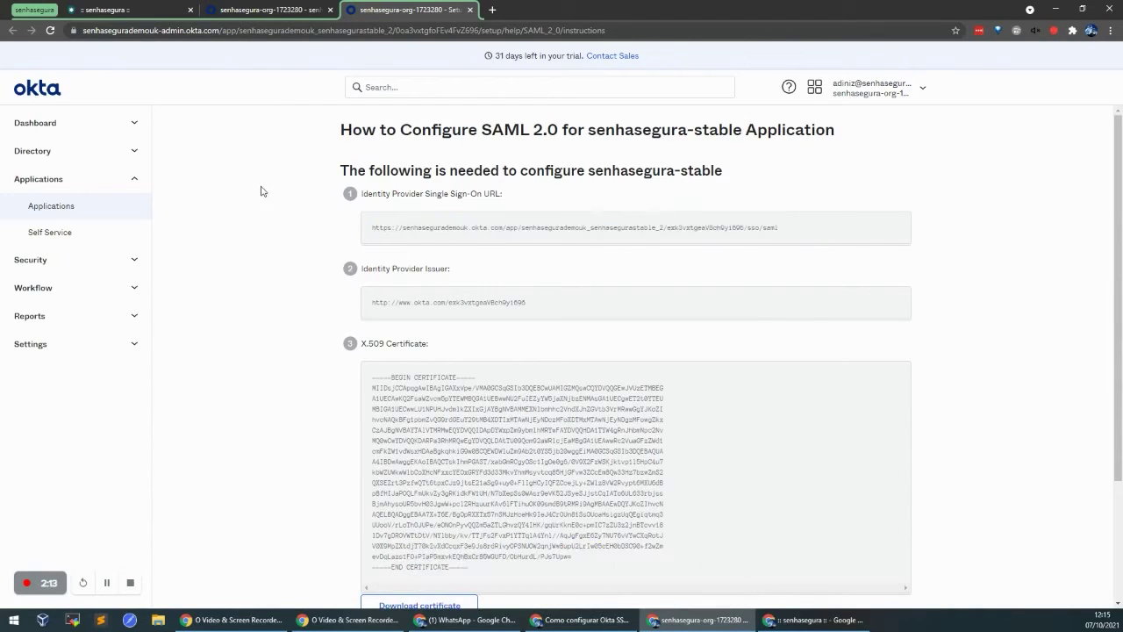
# Enable the SAML provider under senhasegura Settings > Authentication > Providers.
pyautogui.click(149, 11)
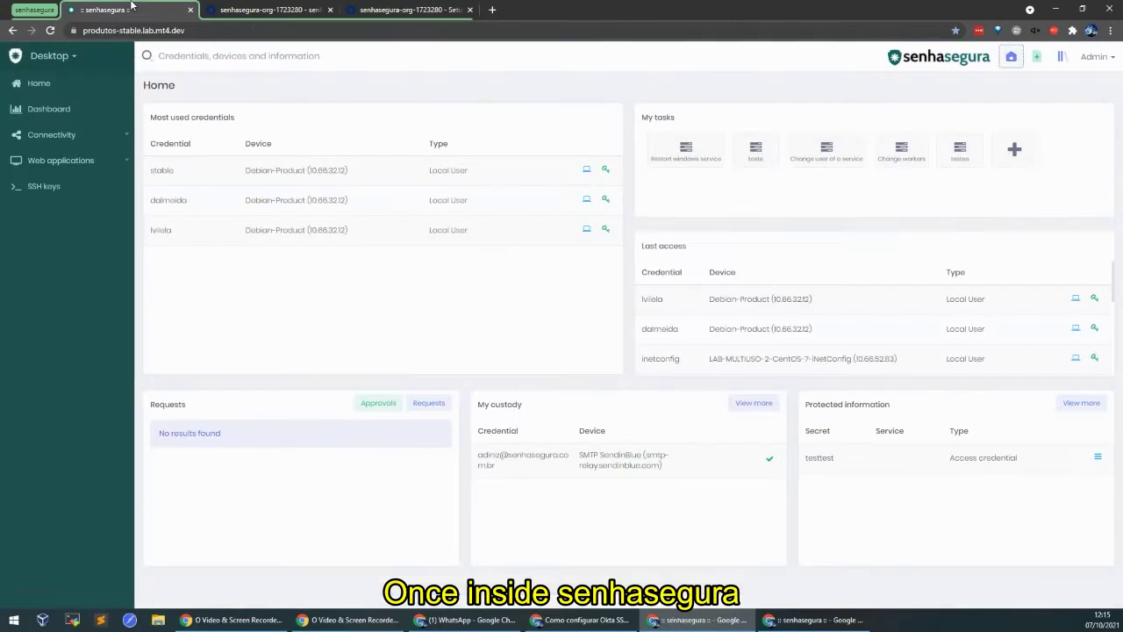
pyautogui.click(76, 58)
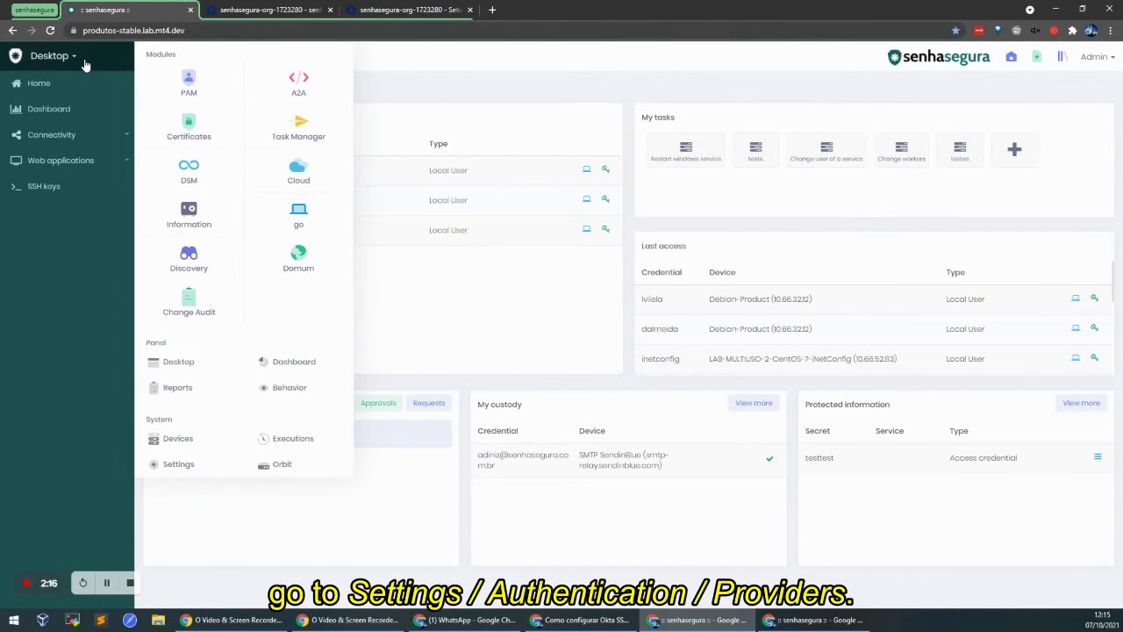
pyautogui.click(189, 472)
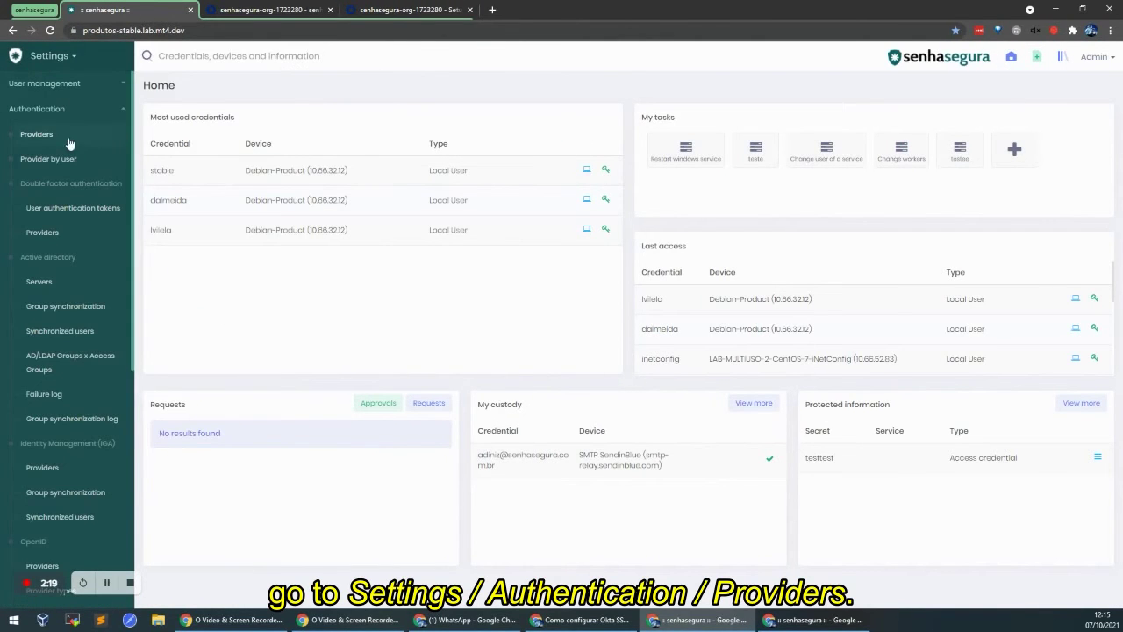
pyautogui.click(37, 137)
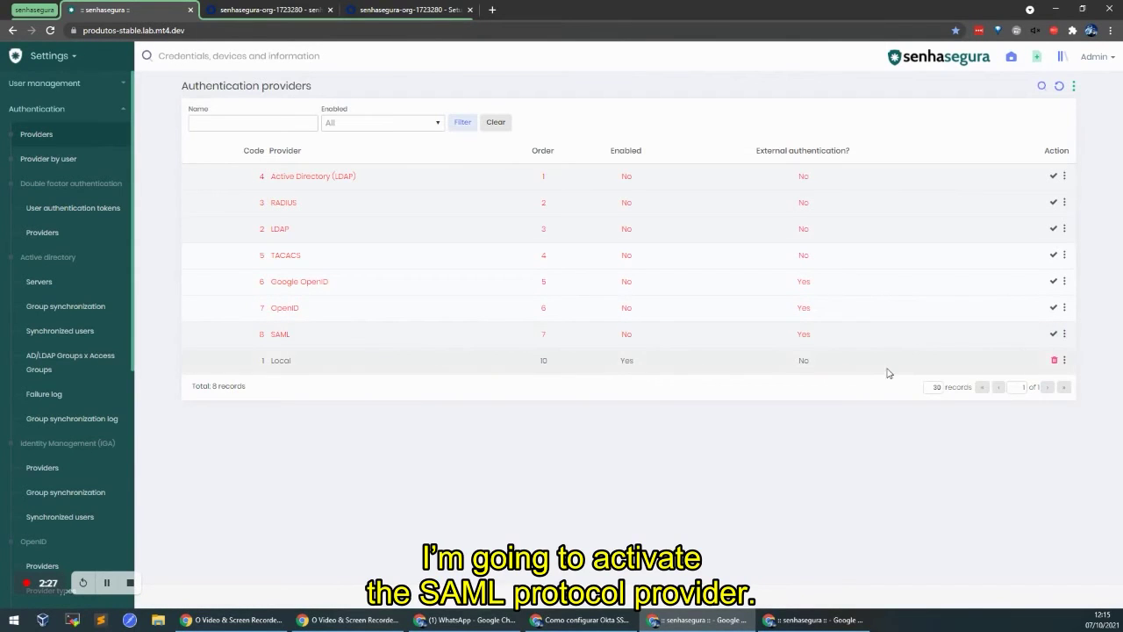
pyautogui.click(1053, 333)
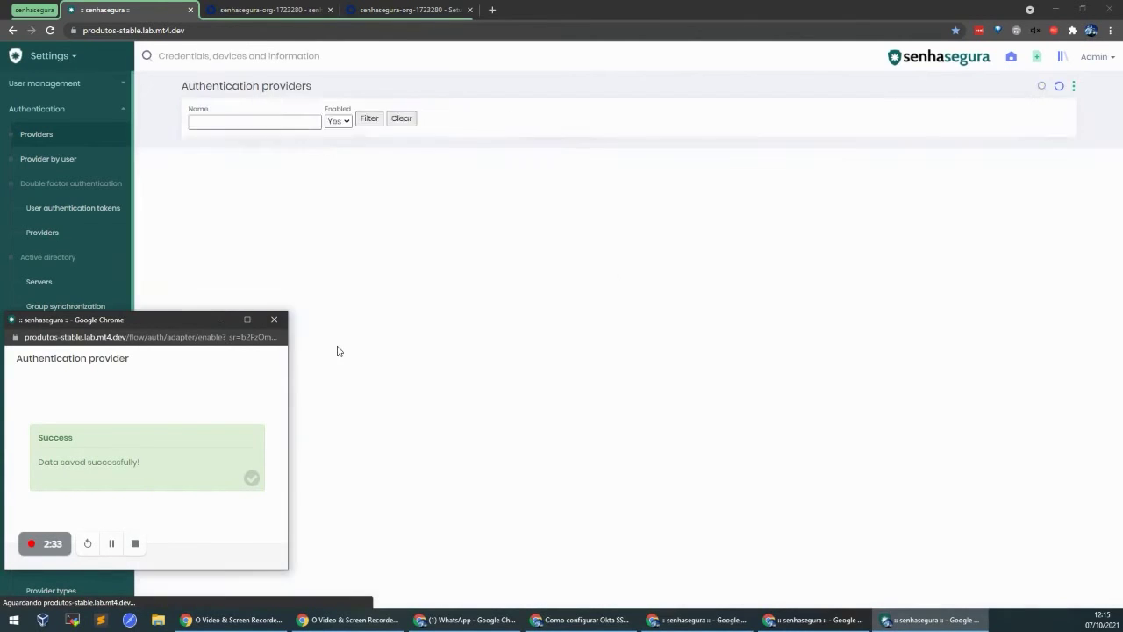
# Open the new provider form from SAML > Providers and centre it on screen.
pyautogui.scroll(-3, 70, 321)
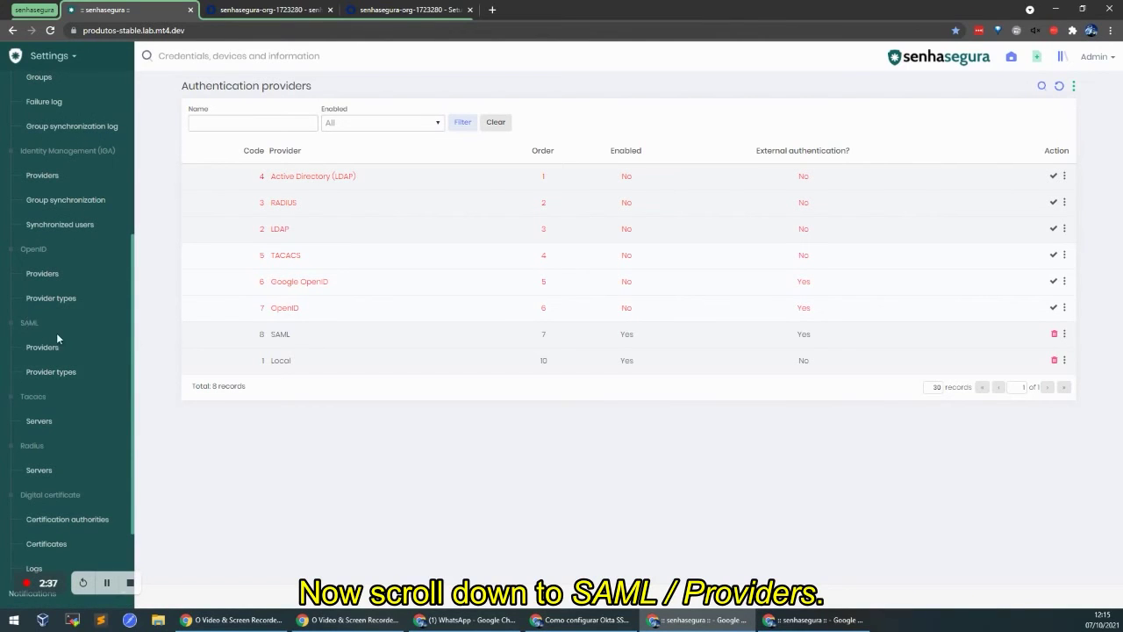
pyautogui.click(55, 350)
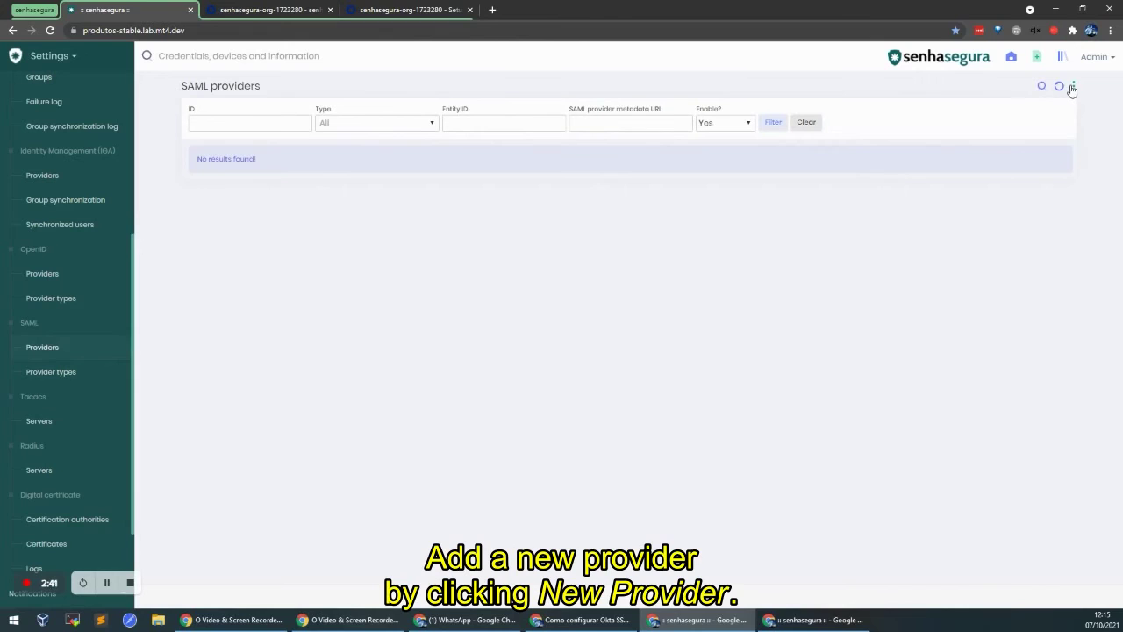
pyautogui.click(1072, 87)
pyautogui.click(1029, 113)
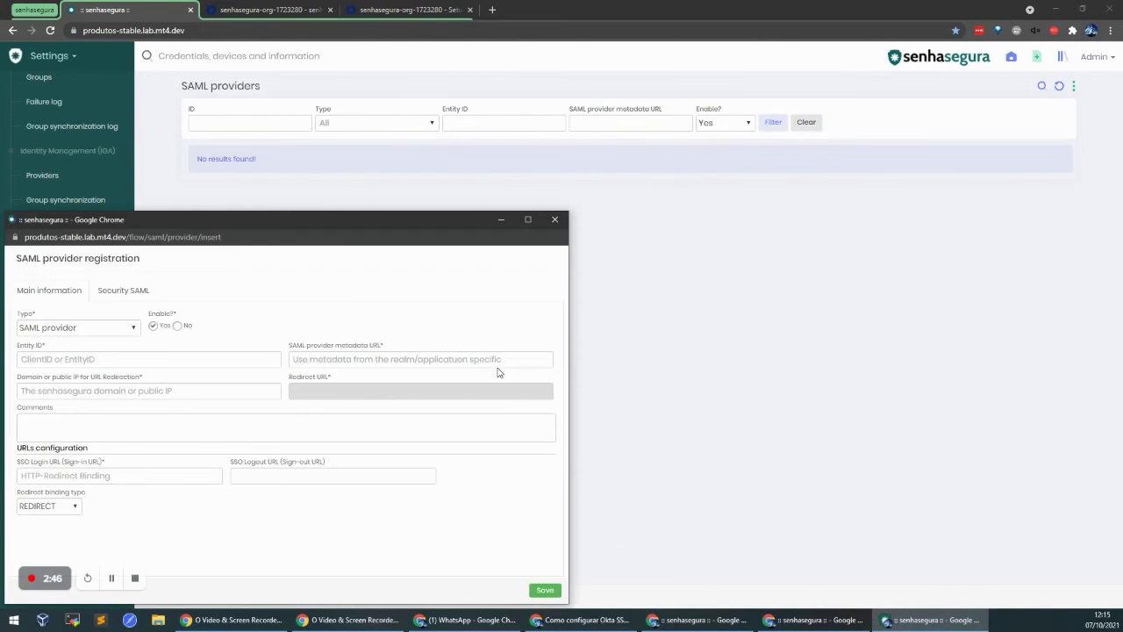
pyautogui.moveTo(295, 225); pyautogui.dragTo(552, 168)
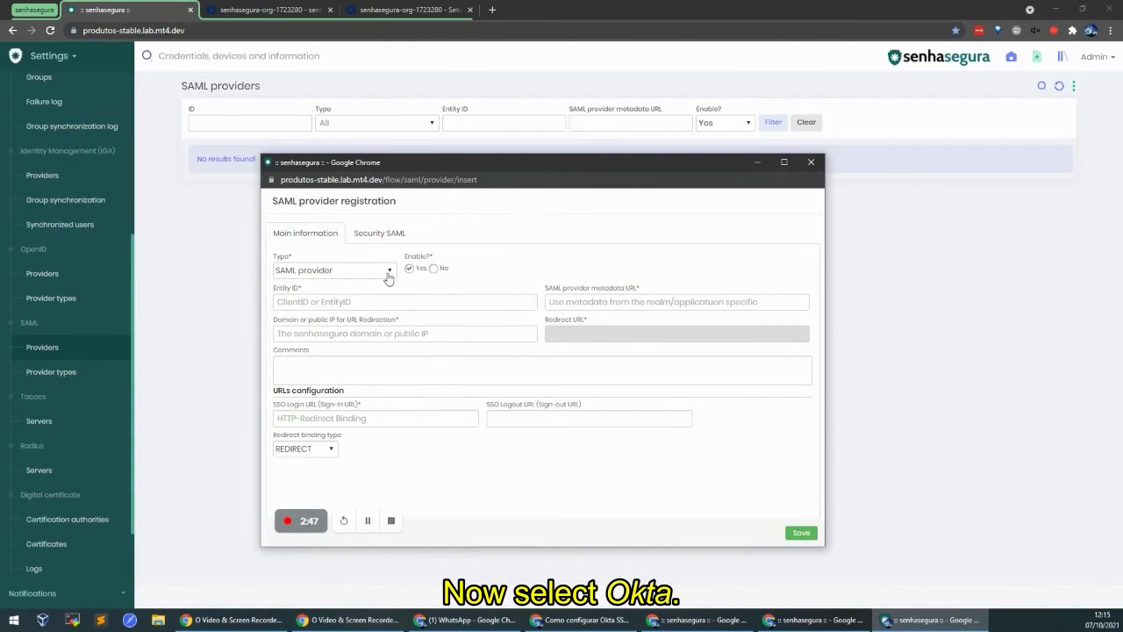
# Set the provider type to Okta and the Entity ID to senhasegura-stable.
pyautogui.click(389, 272)
pyautogui.click(316, 330)
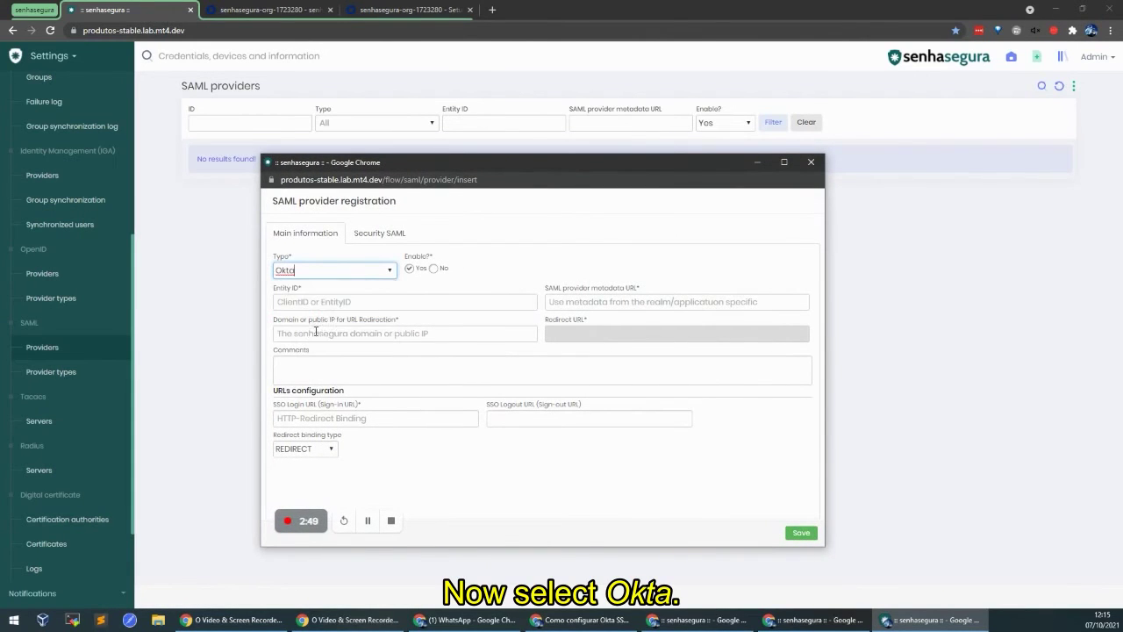
pyautogui.click(321, 301)
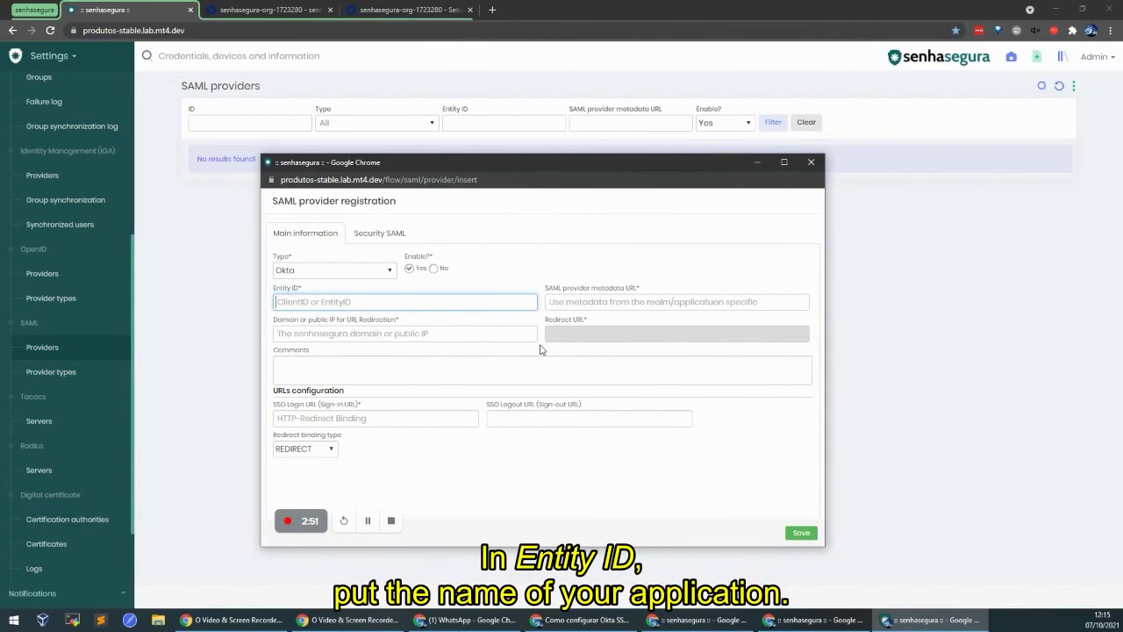
pyautogui.write('senhasegura-stable')
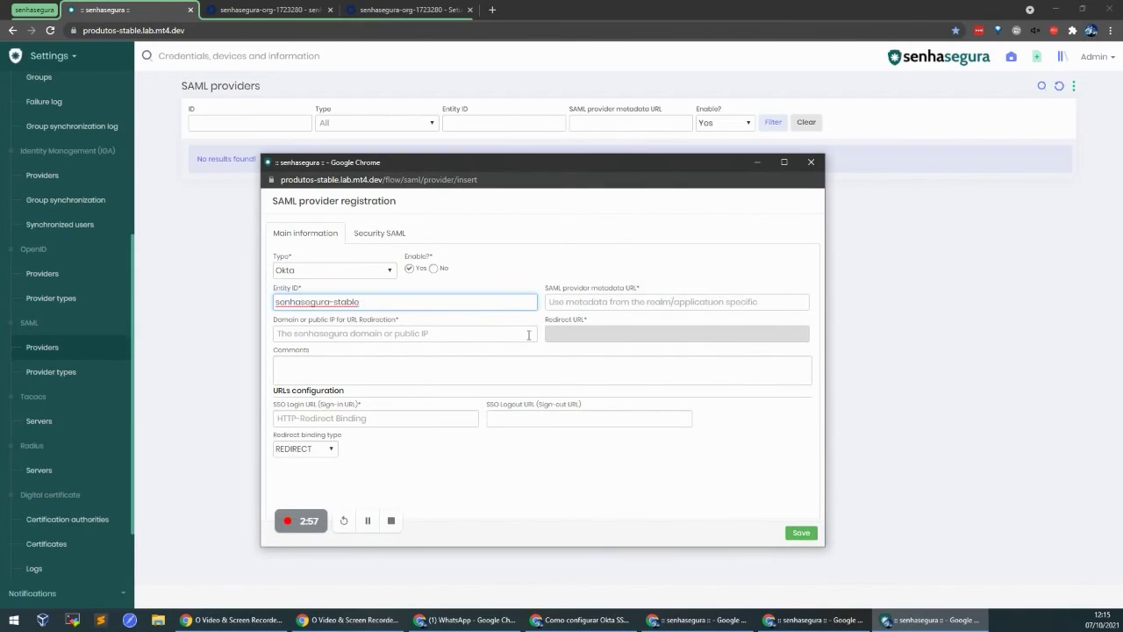
# Paste the Okta sign-on URL into the metadata URL, SSO Login URL and SSO Logout URL.
pyautogui.click(618, 304)
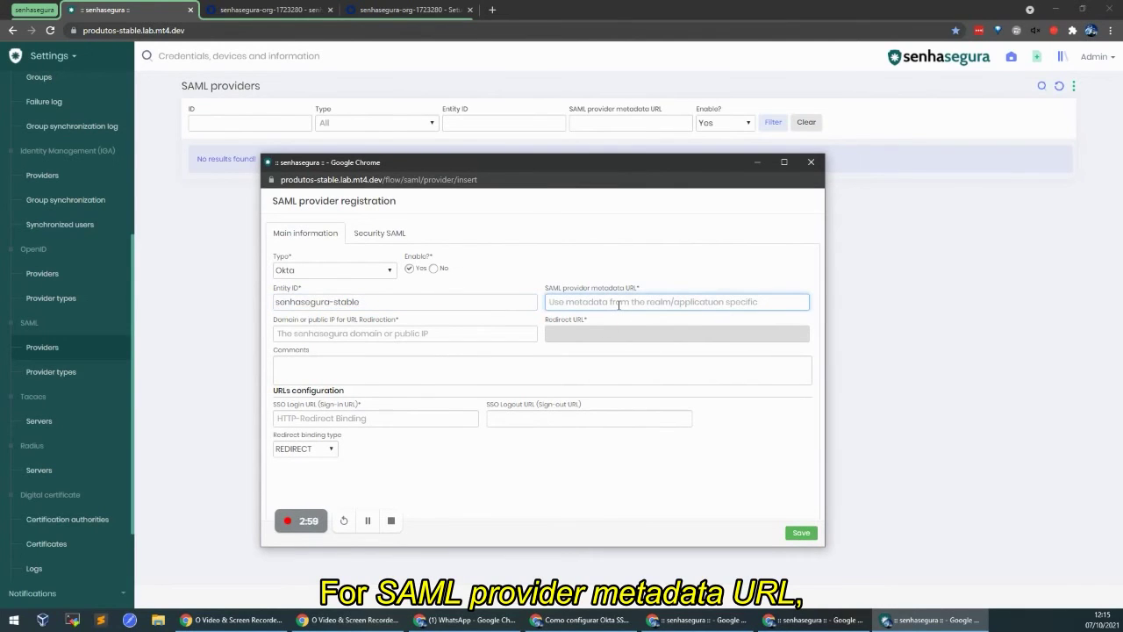
pyautogui.hotkey('ctrl', 'v')
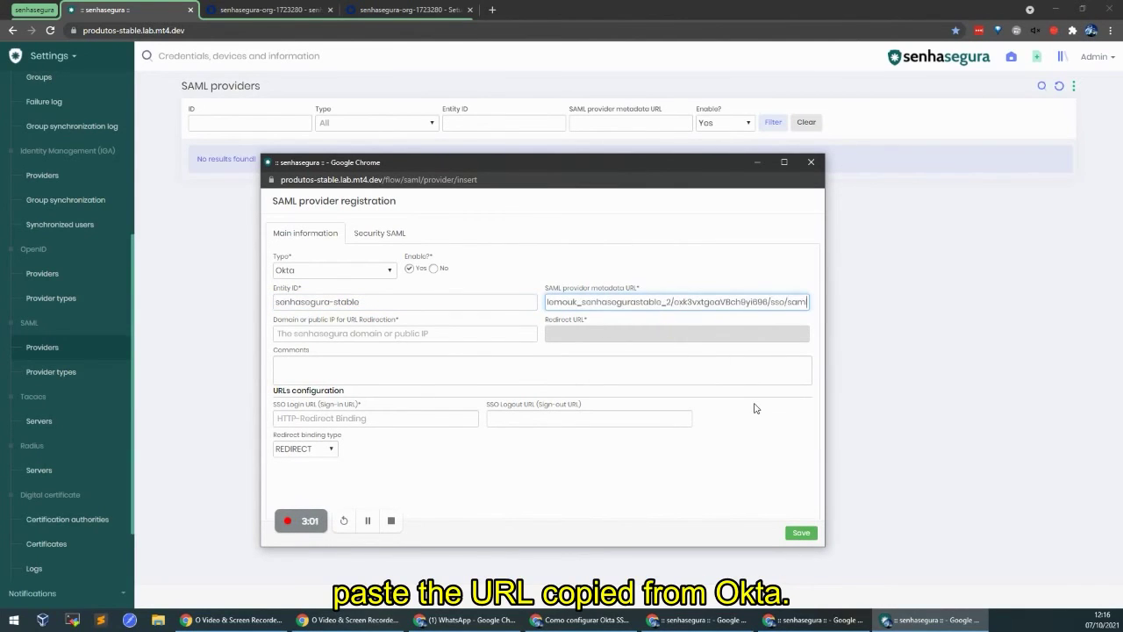
pyautogui.click(401, 420)
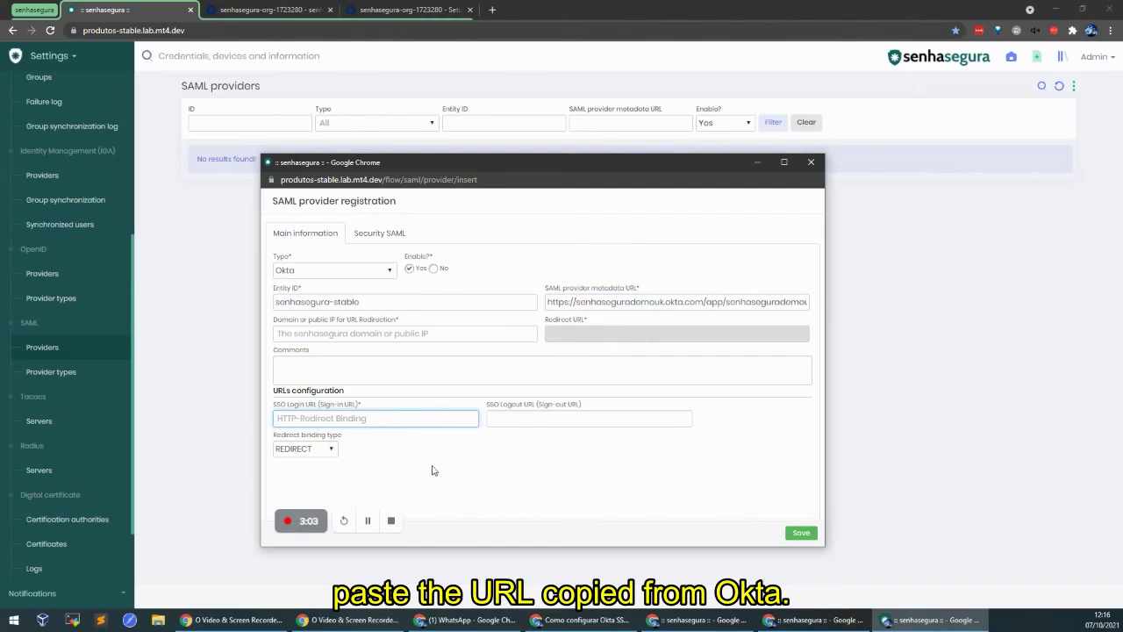
pyautogui.write('https://senhaseguradomouk.okta.com/app/senhasegurastable_2/exk3vxtgeaVBch9yi696/sso/saml')
pyautogui.click(537, 419)
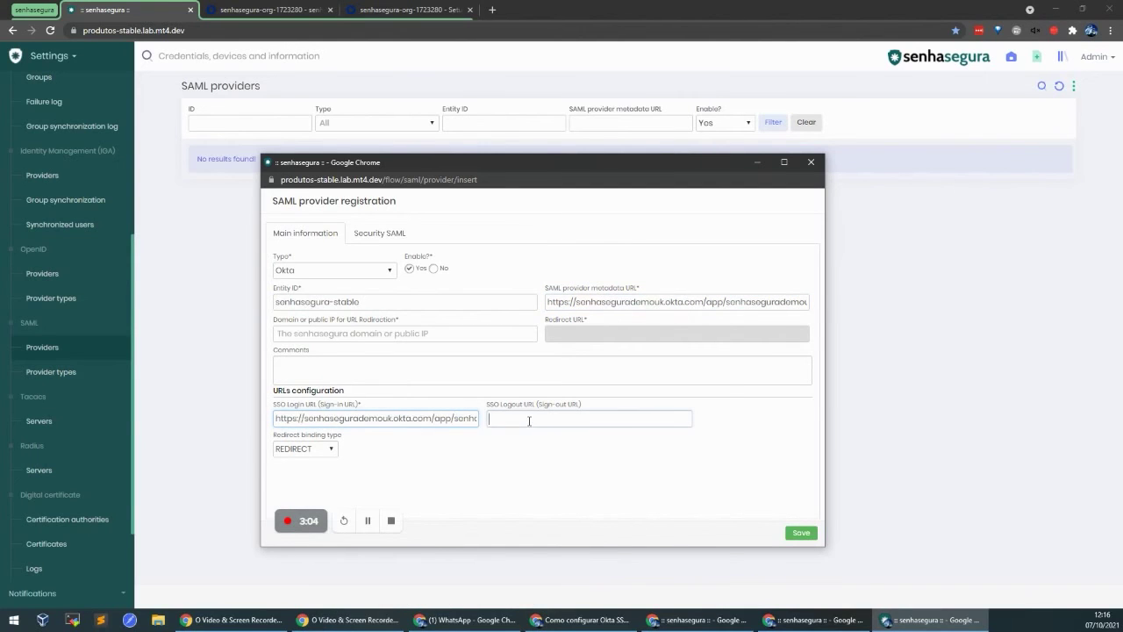
pyautogui.write('https://senhaseguradomouk.okta.com/app/senhaseguradomouk_senhasegurastable_2/exk3vxtgeaVBch9yi696/sso/saml')
pyautogui.click(561, 485)
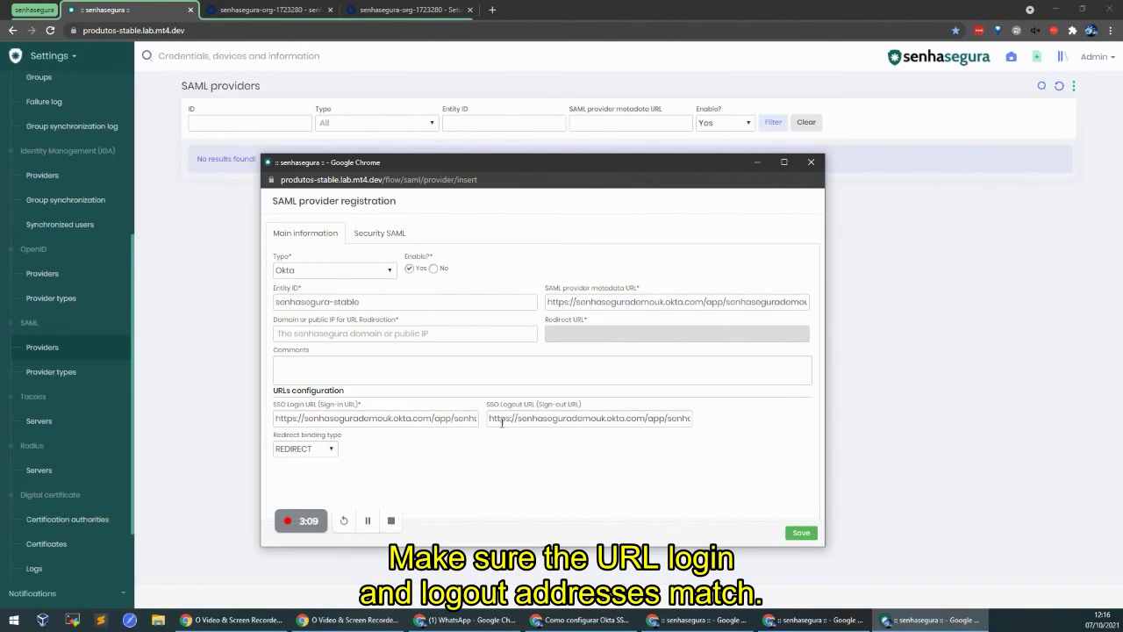
# Copy the Identity Provider Single Sign-On URL from Okta's setup instructions, then begin the domain field.
pyautogui.click(409, 10)
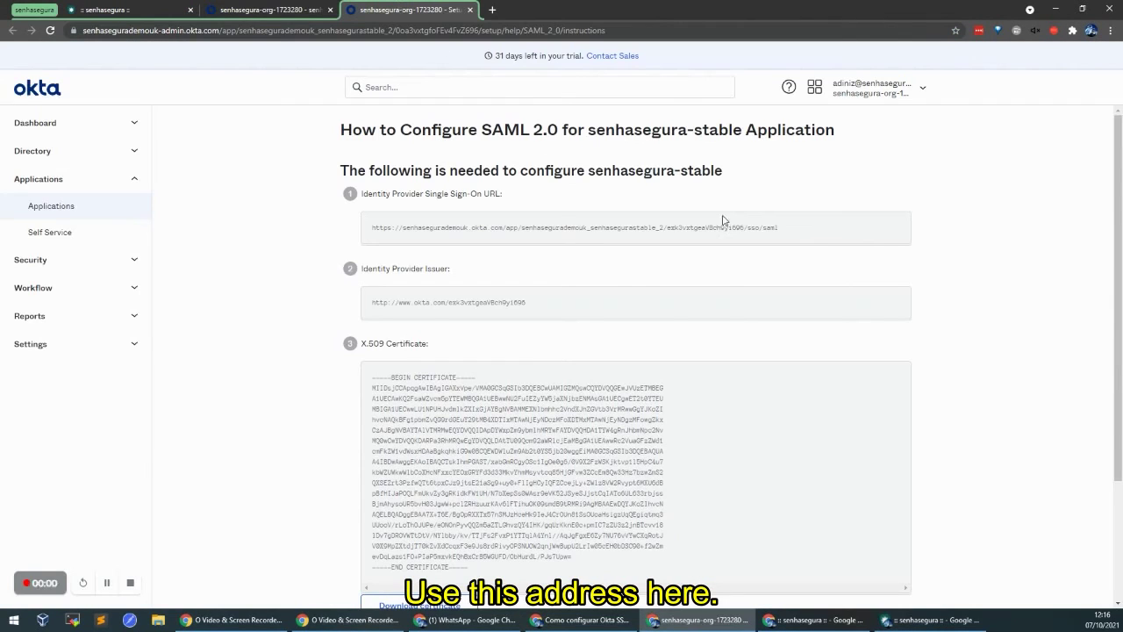
pyautogui.moveTo(817, 234); pyautogui.dragTo(380, 249)
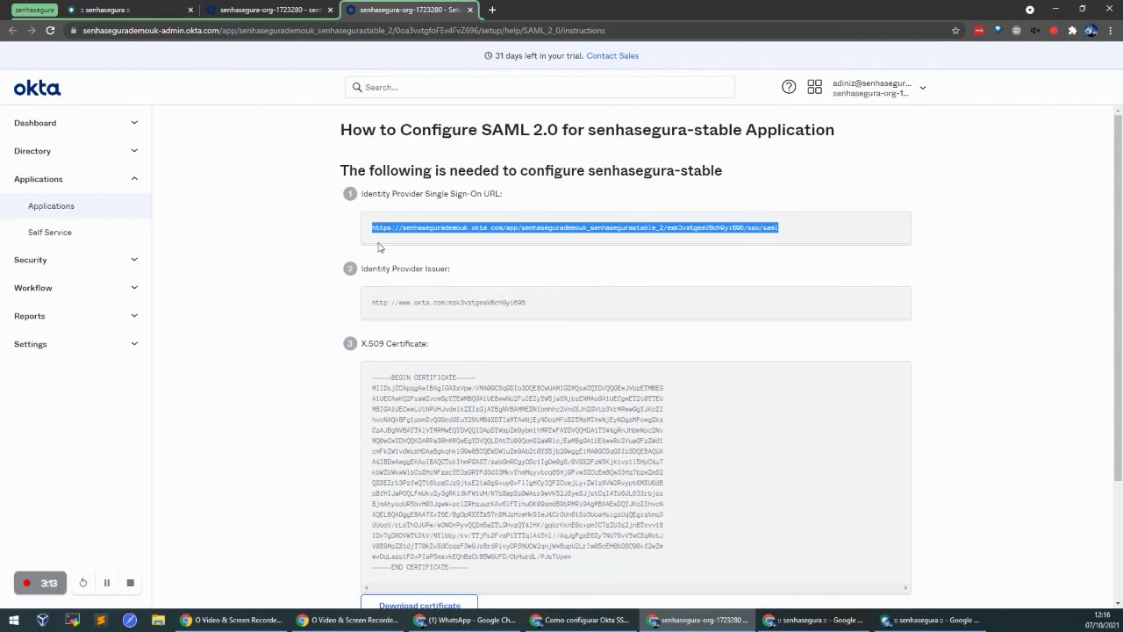
pyautogui.hotkey('alt', 'Tab')
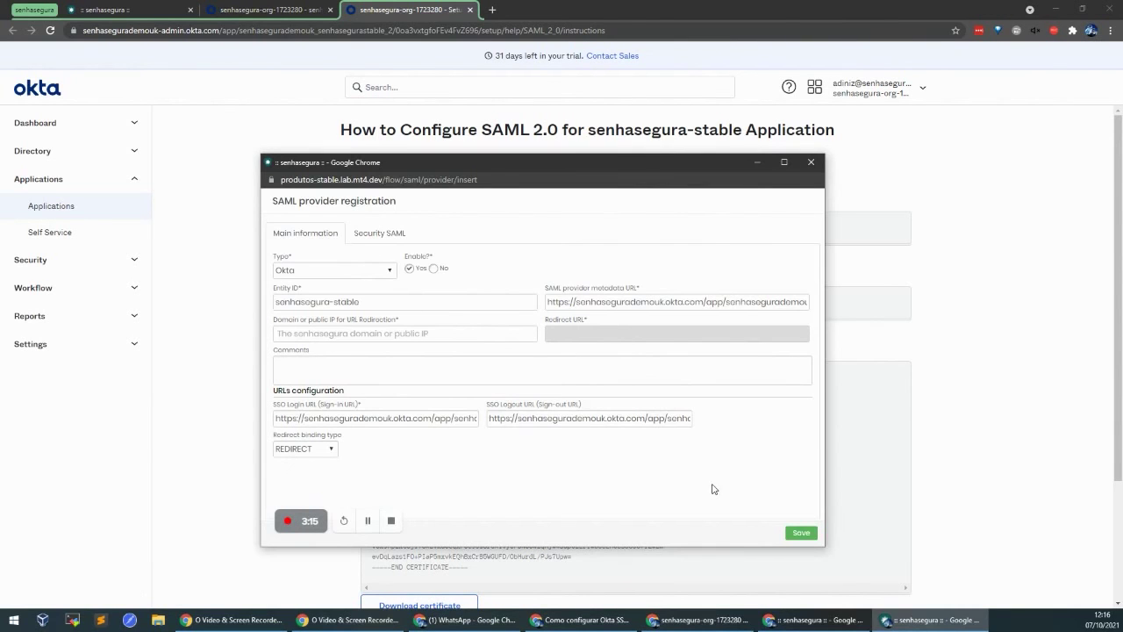
pyautogui.click(327, 333)
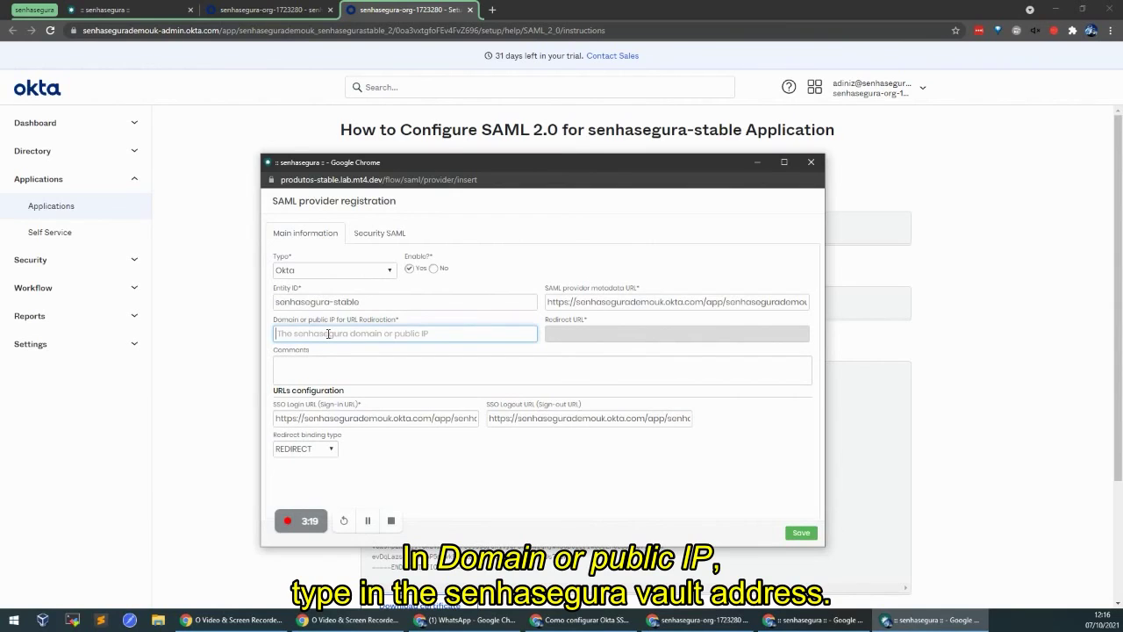
pyautogui.write('https://produtos-stable')
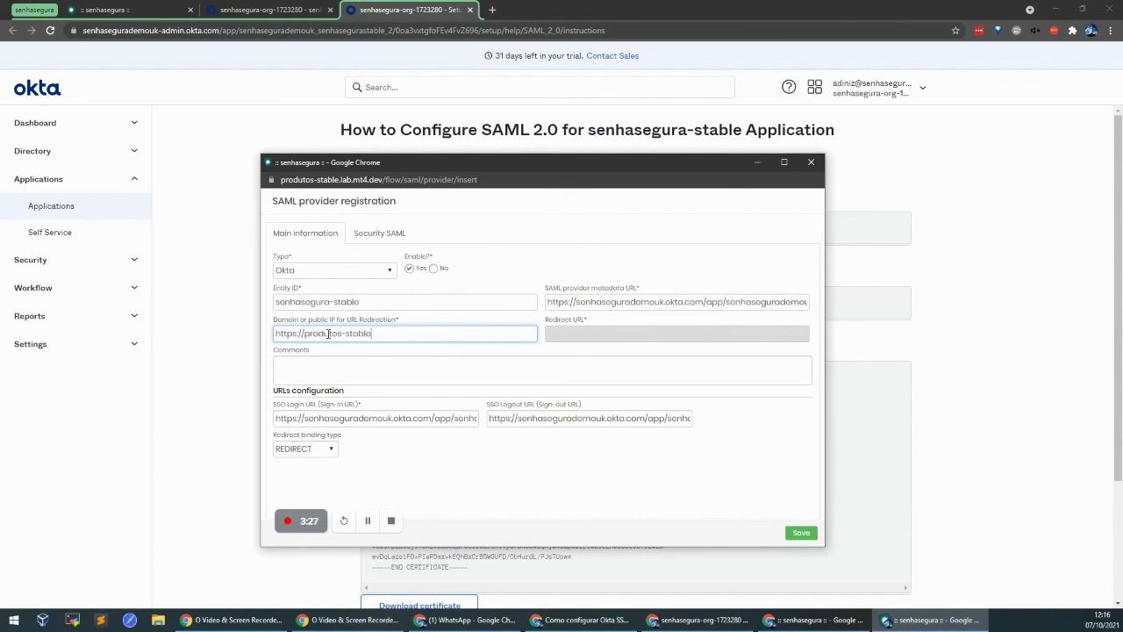
pyautogui.write('.lab.mt4.dev')
pyautogui.click(502, 476)
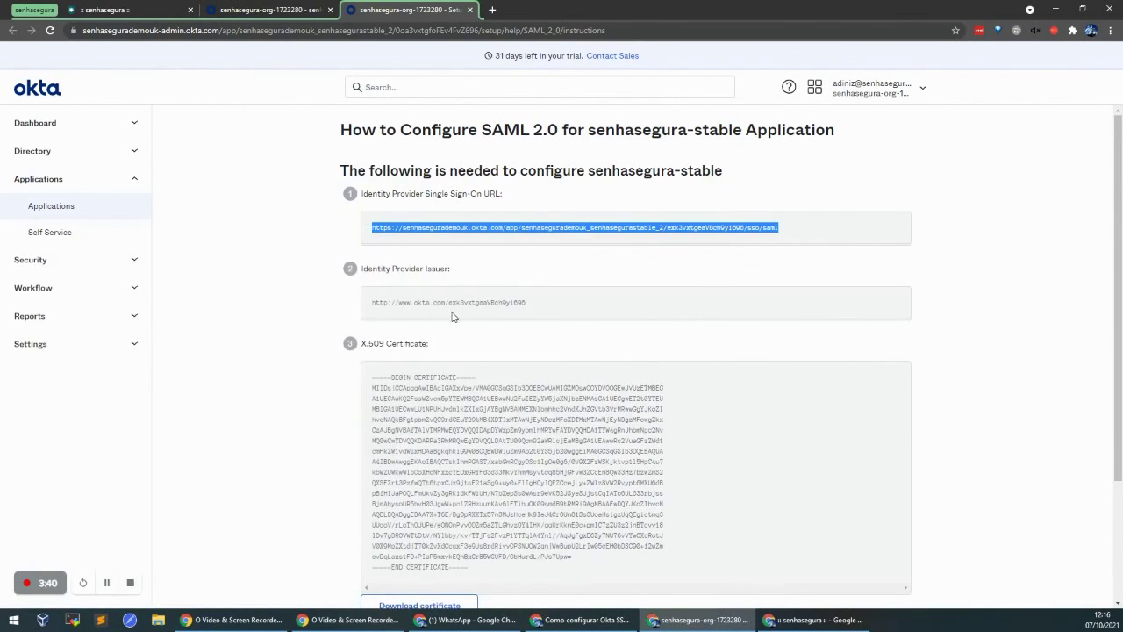
pyautogui.click(114, 10)
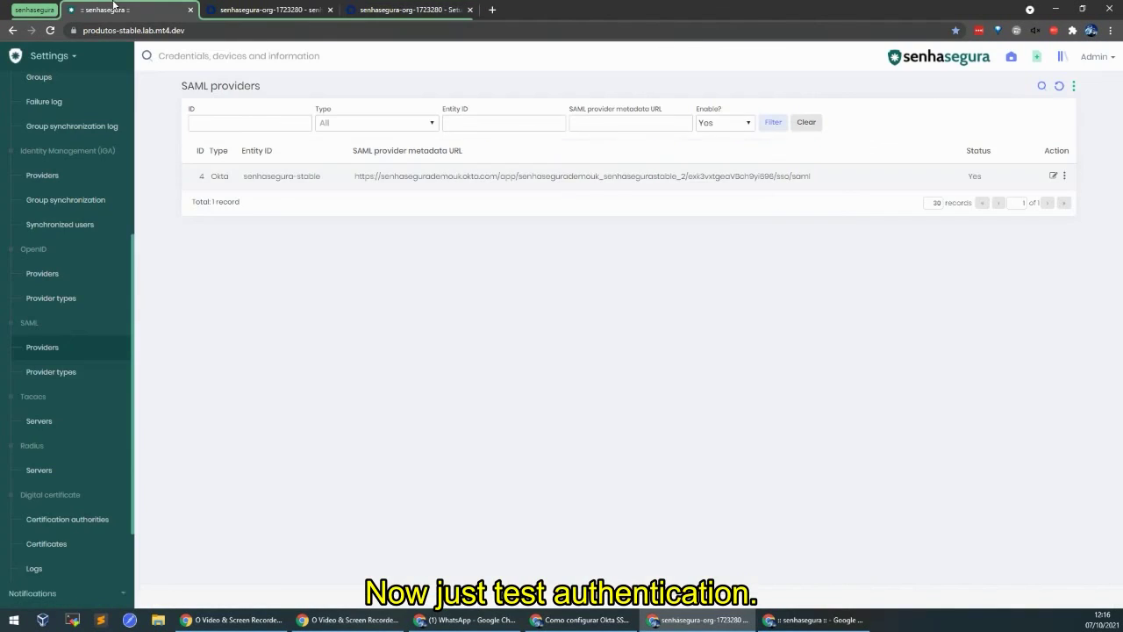
# Sign the admin out of senhasegura, confirming the exit.
pyautogui.click(1086, 56)
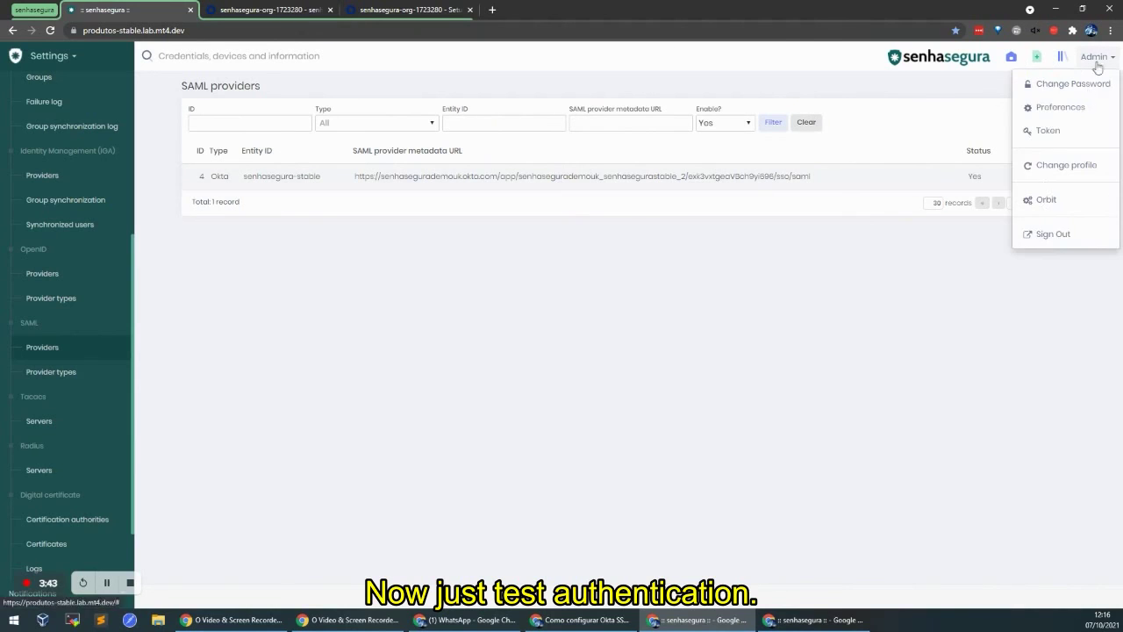
pyautogui.click(1050, 238)
pyautogui.click(612, 345)
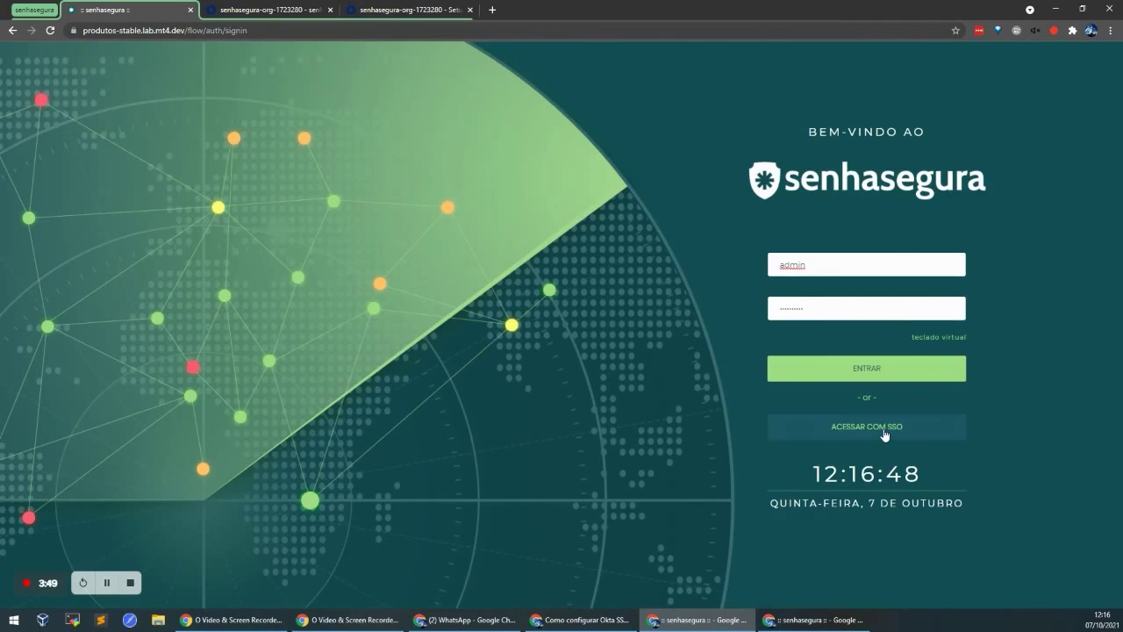
# Start an SSO sign-in on the senhasegura login page and choose Okta as the provider.
pyautogui.click(882, 427)
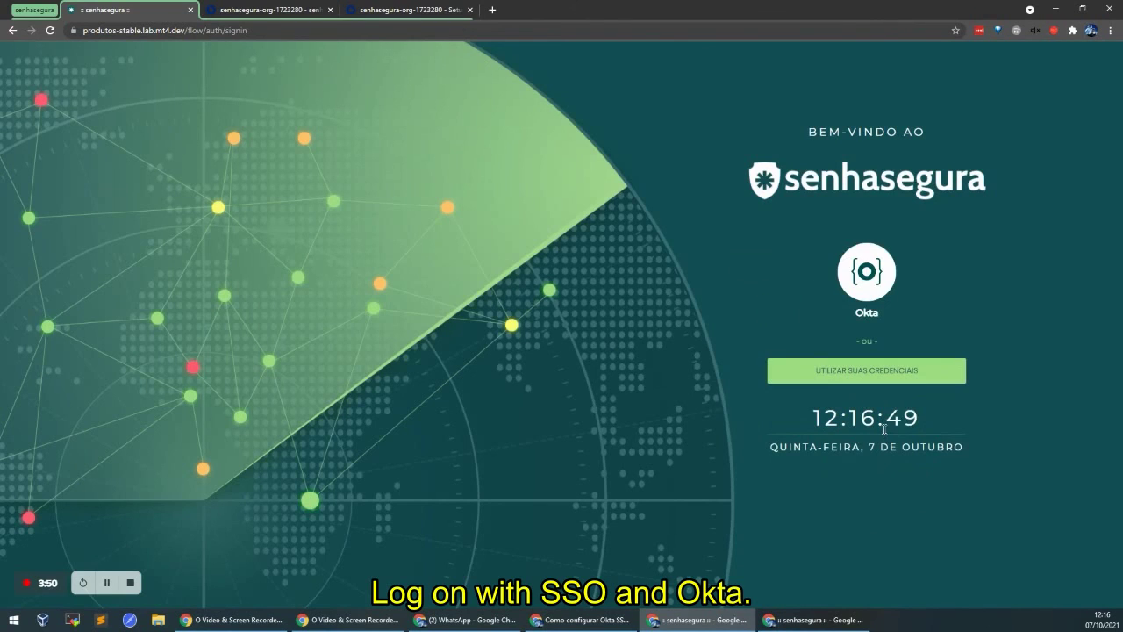
pyautogui.click(866, 272)
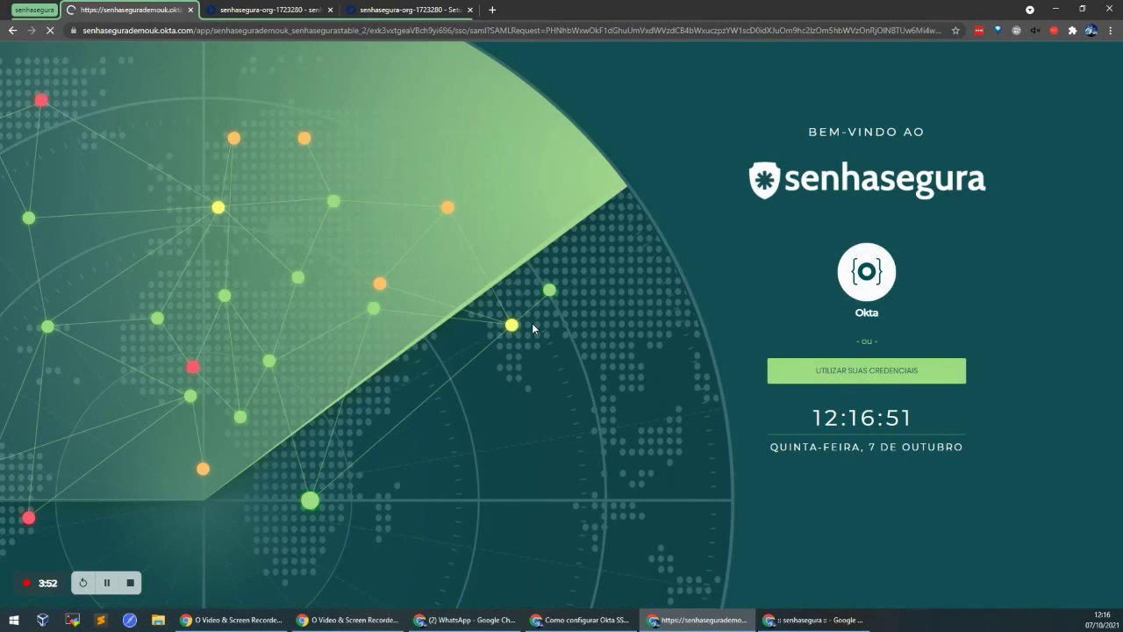